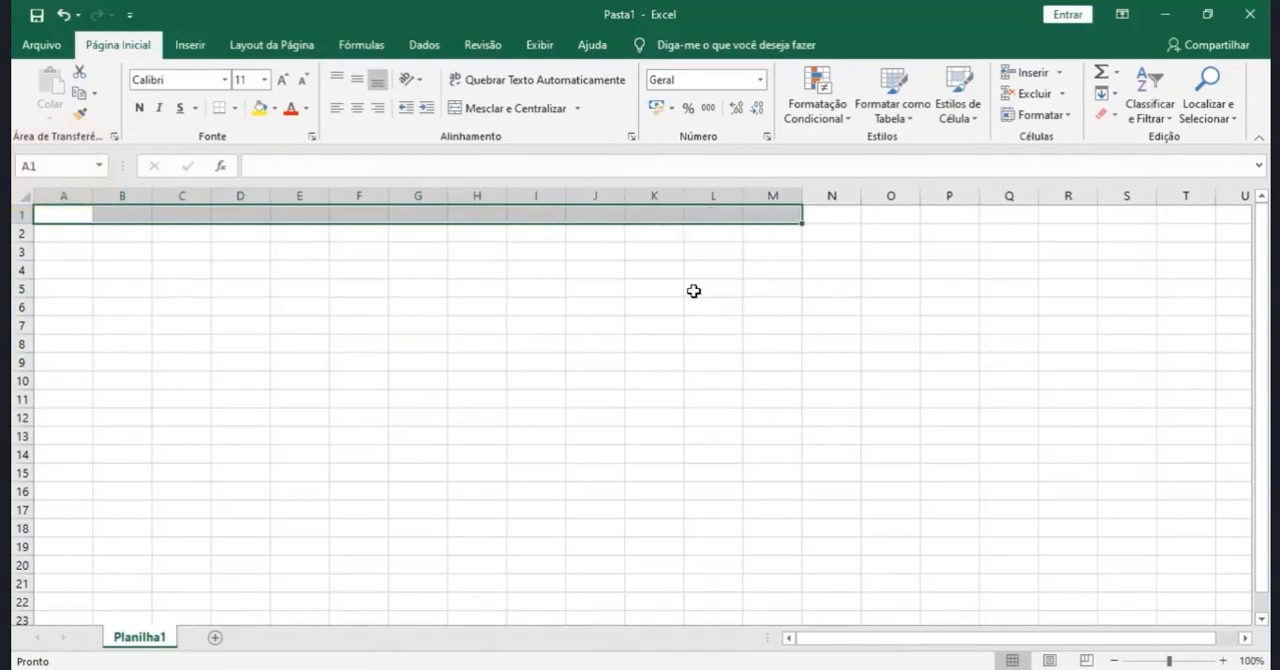
- Merge and centre cells A1:M1 and enter the title "Fluxo Anual"
{"action": "left_click", "coordinate": [485, 110]}
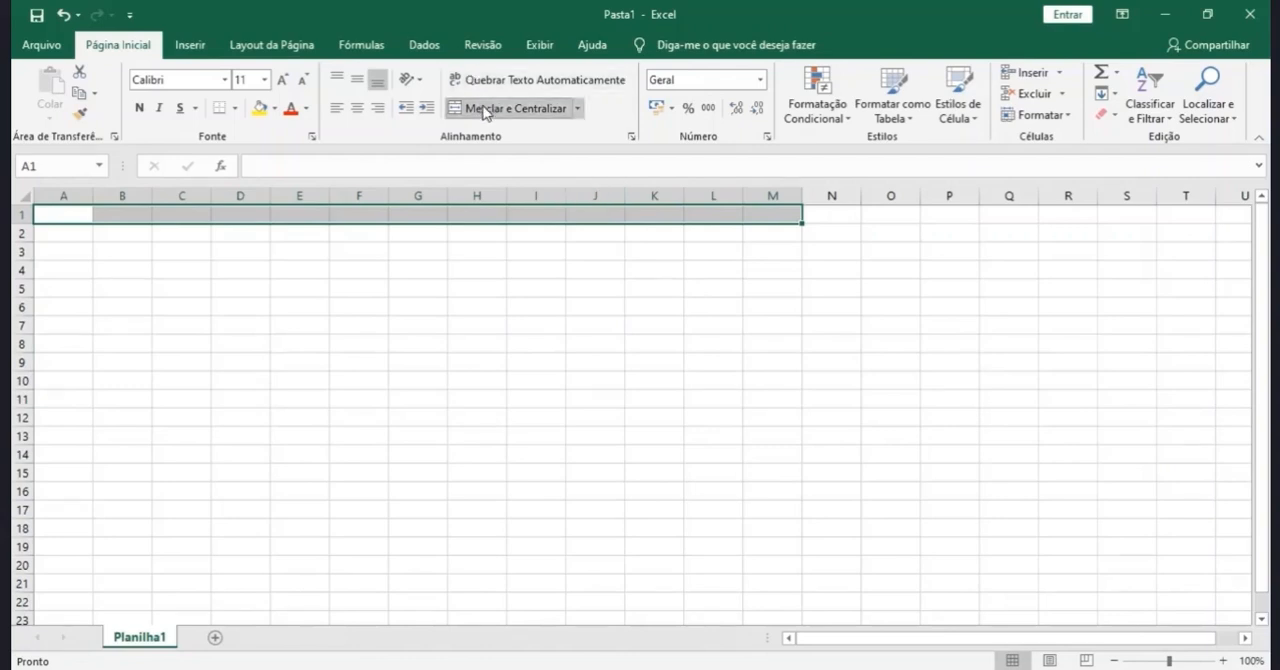
{"action": "type", "text": "Flu"}
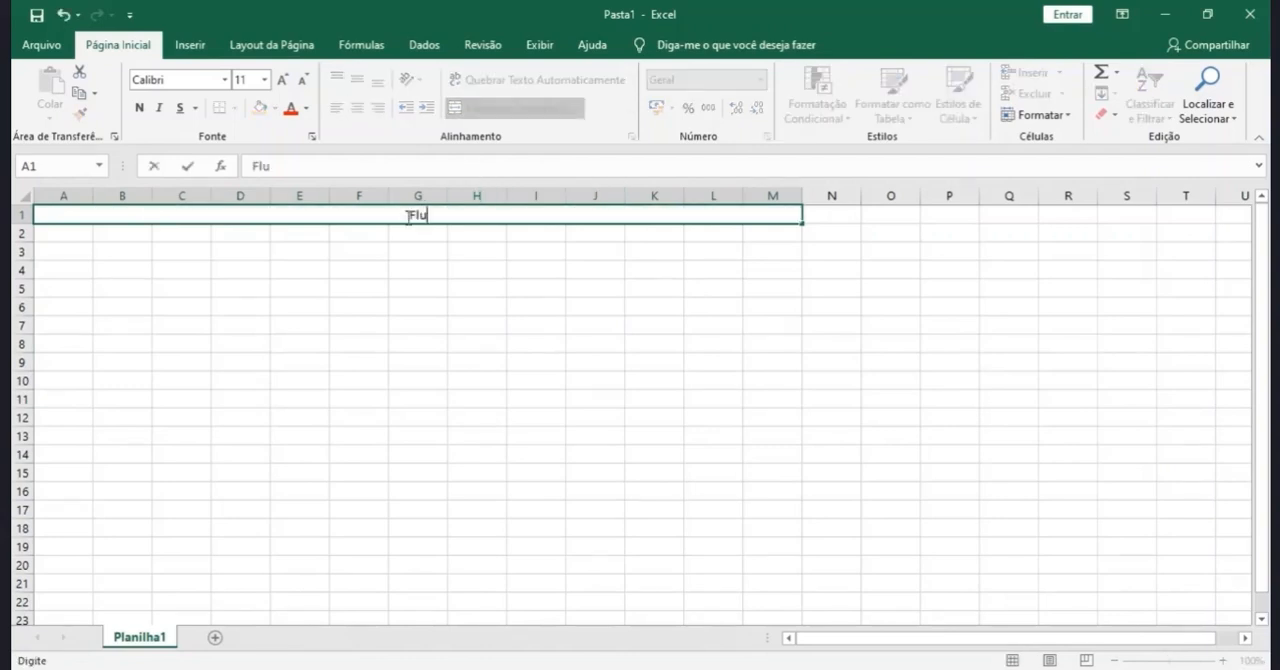
{"action": "type", "text": "xo Anual"}
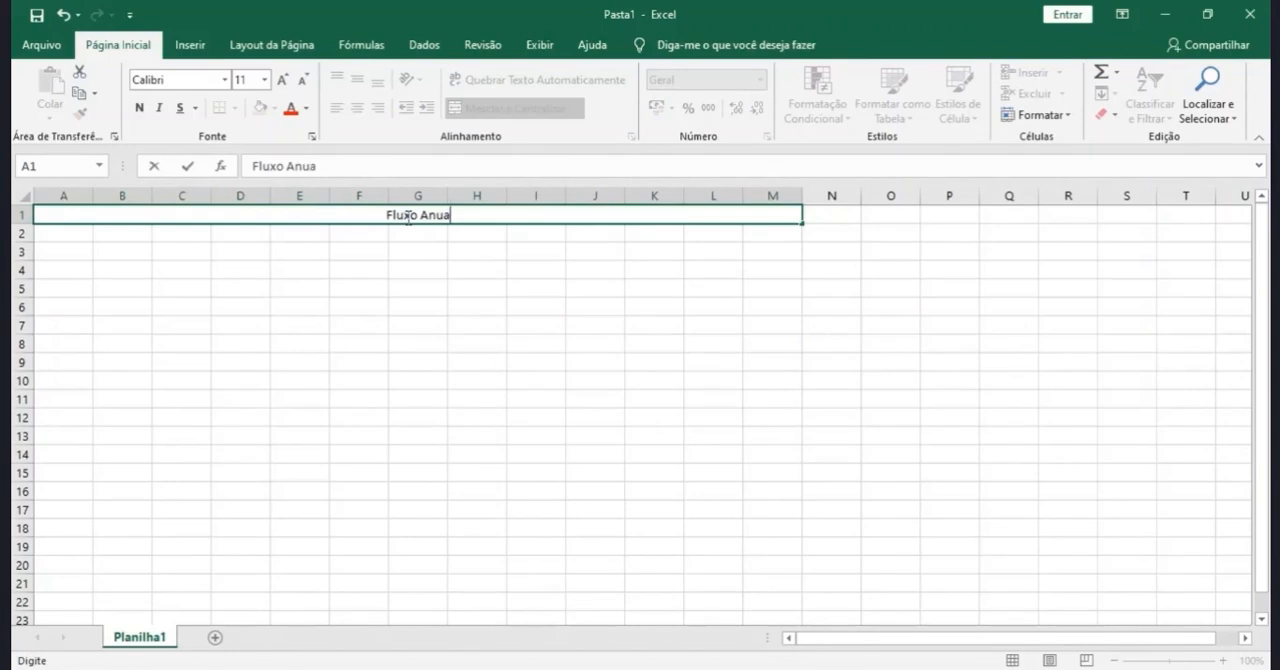
{"action": "key", "text": "Return"}
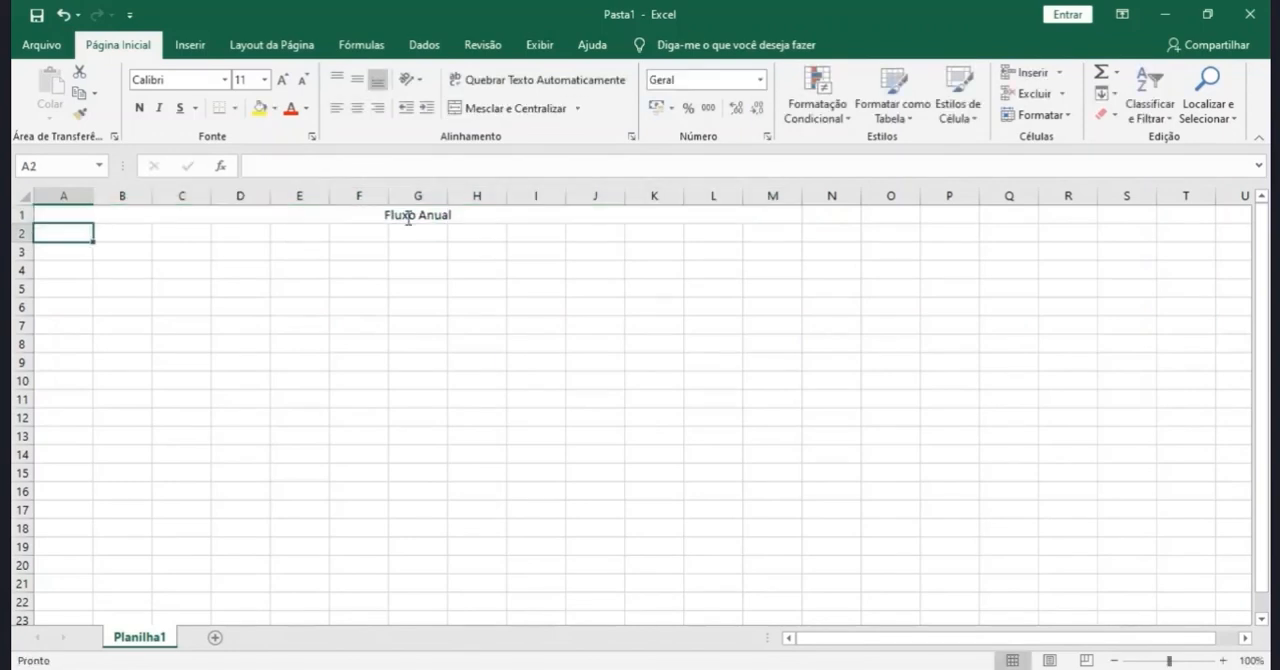
- Format the "Fluxo Anual" title in Arial at size 14
{"action": "left_click", "coordinate": [407, 216]}
{"action": "left_click", "coordinate": [225, 80]}
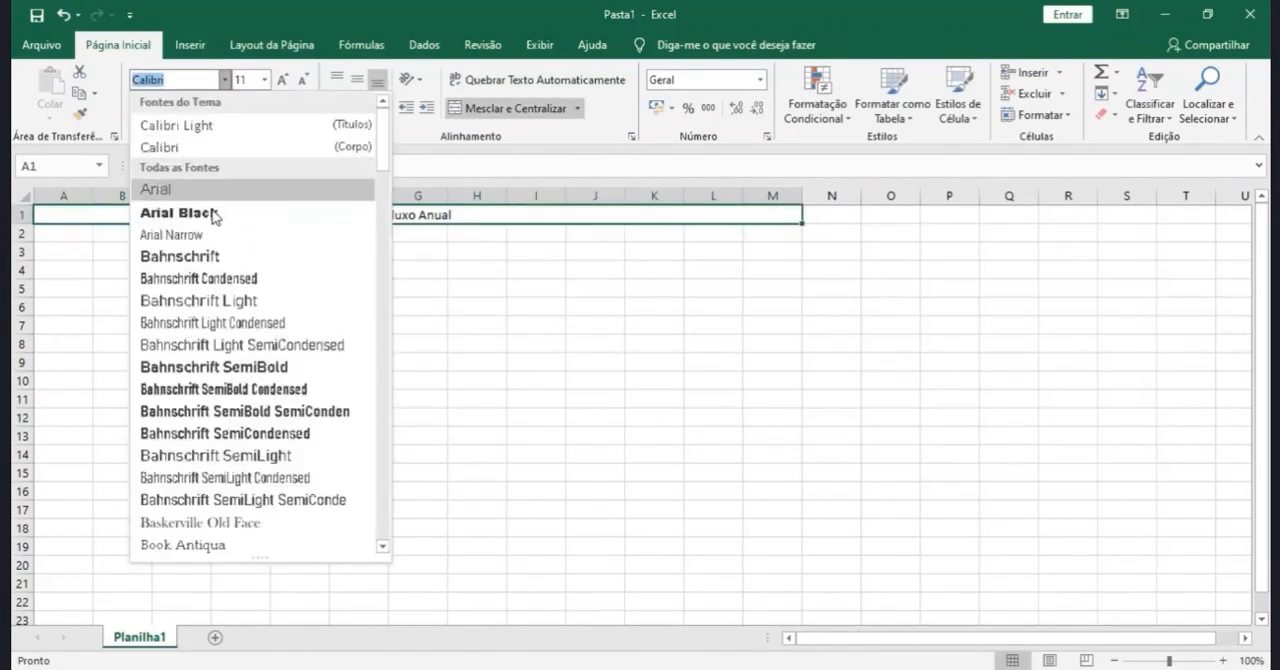
{"action": "left_click", "coordinate": [189, 188]}
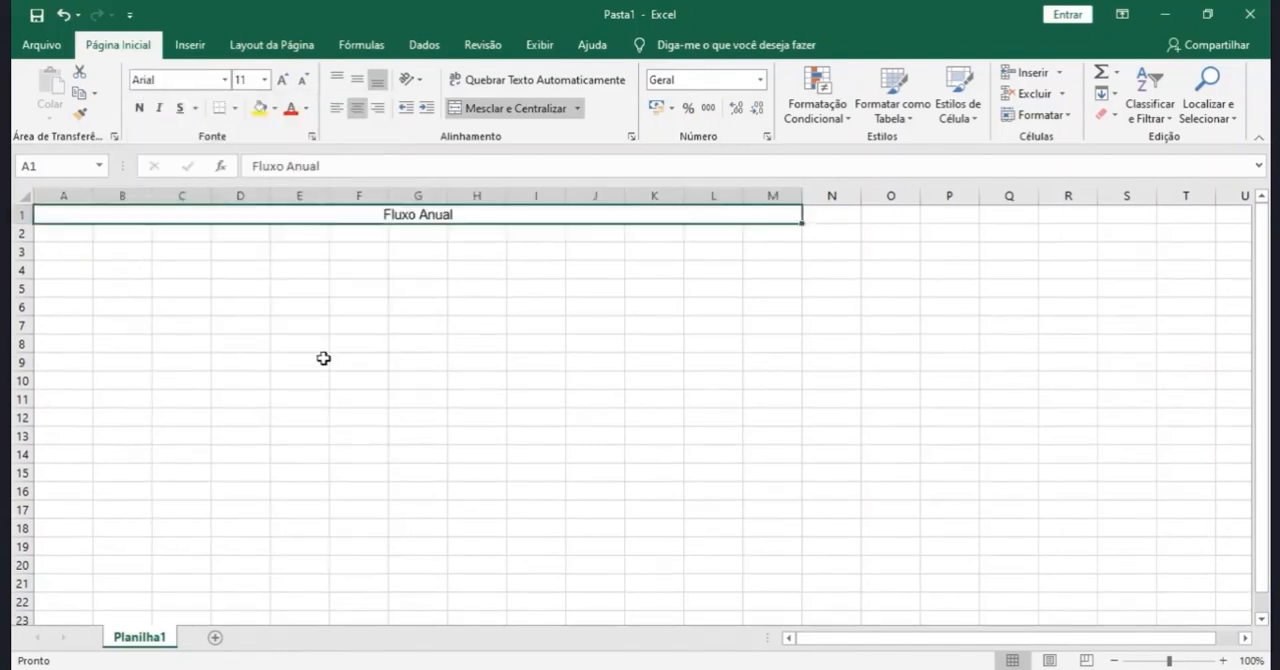
{"action": "left_click", "coordinate": [283, 80]}
{"action": "left_click", "coordinate": [283, 80]}
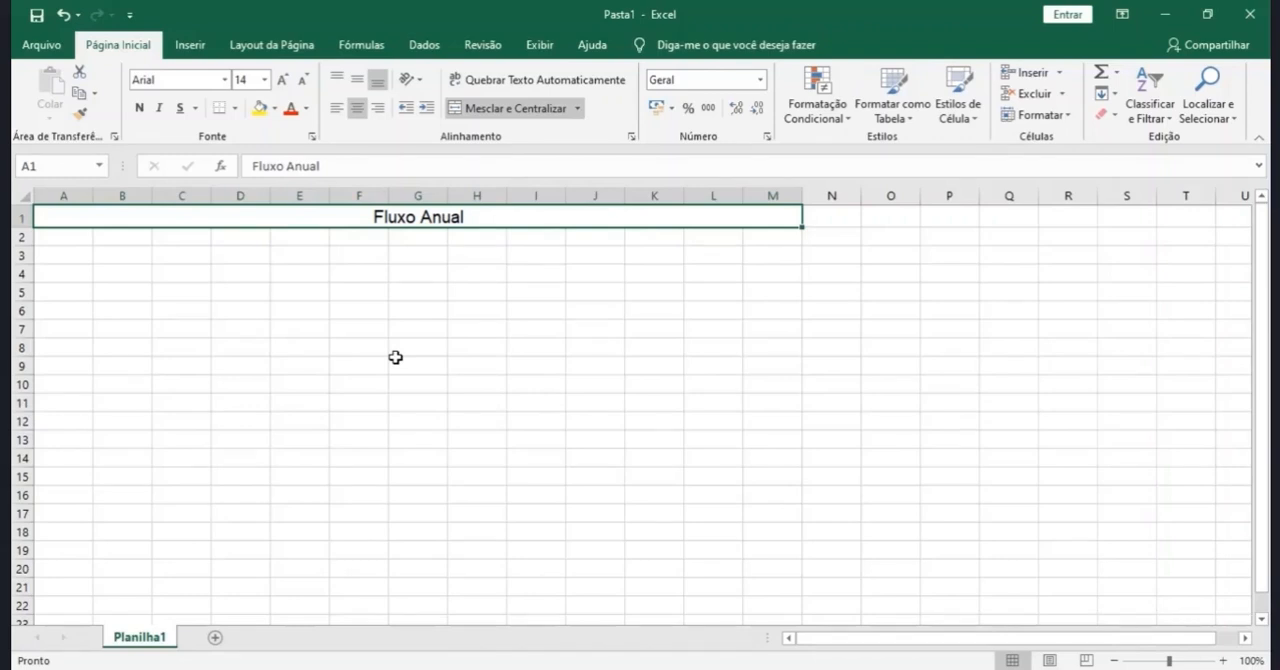
- Enter the month names from Janeiro to Dezembro as column headings across cells B2:M2
{"action": "left_click_drag", "start_coordinate": [396, 358], "coordinate": [51, 254]}
{"action": "left_click", "coordinate": [125, 234]}
{"action": "type", "text": "Janeiro"}
{"action": "key", "text": "Tab"}
{"action": "type", "text": "Fevereiro"}
{"action": "key", "text": "Tab"}
{"action": "type", "text": "Março"}
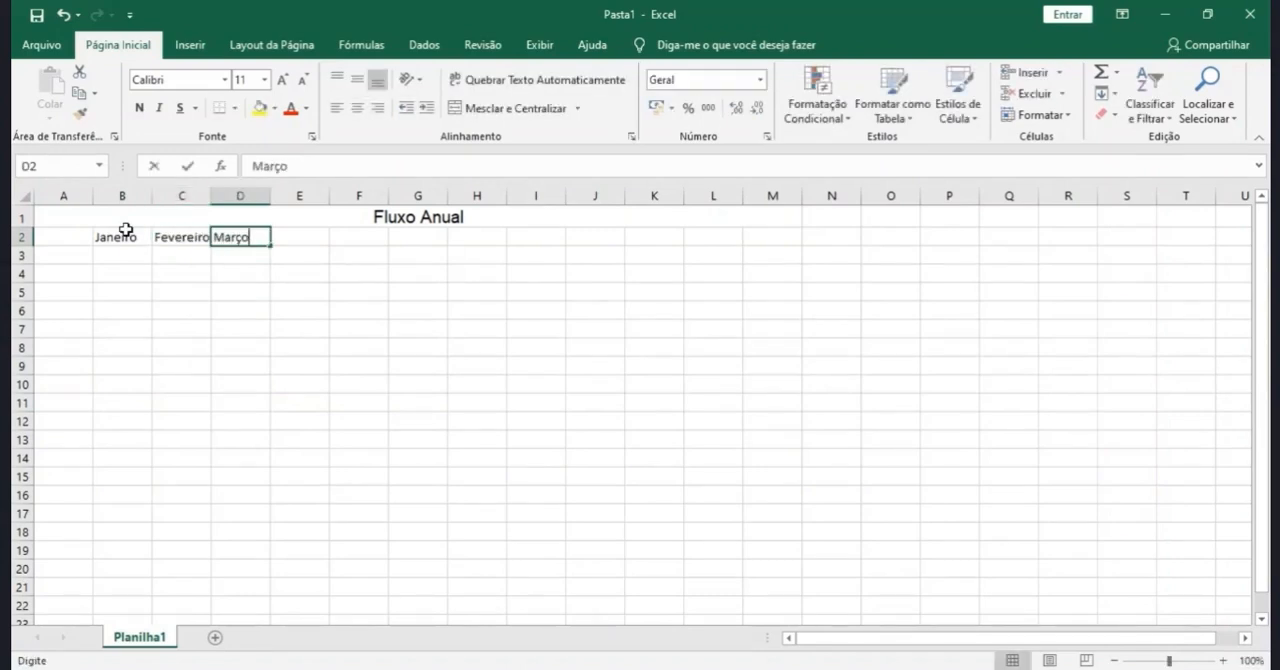
{"action": "key", "text": "Tab"}
{"action": "type", "text": "Abril"}
{"action": "key", "text": "Tab"}
{"action": "type", "text": "Maio"}
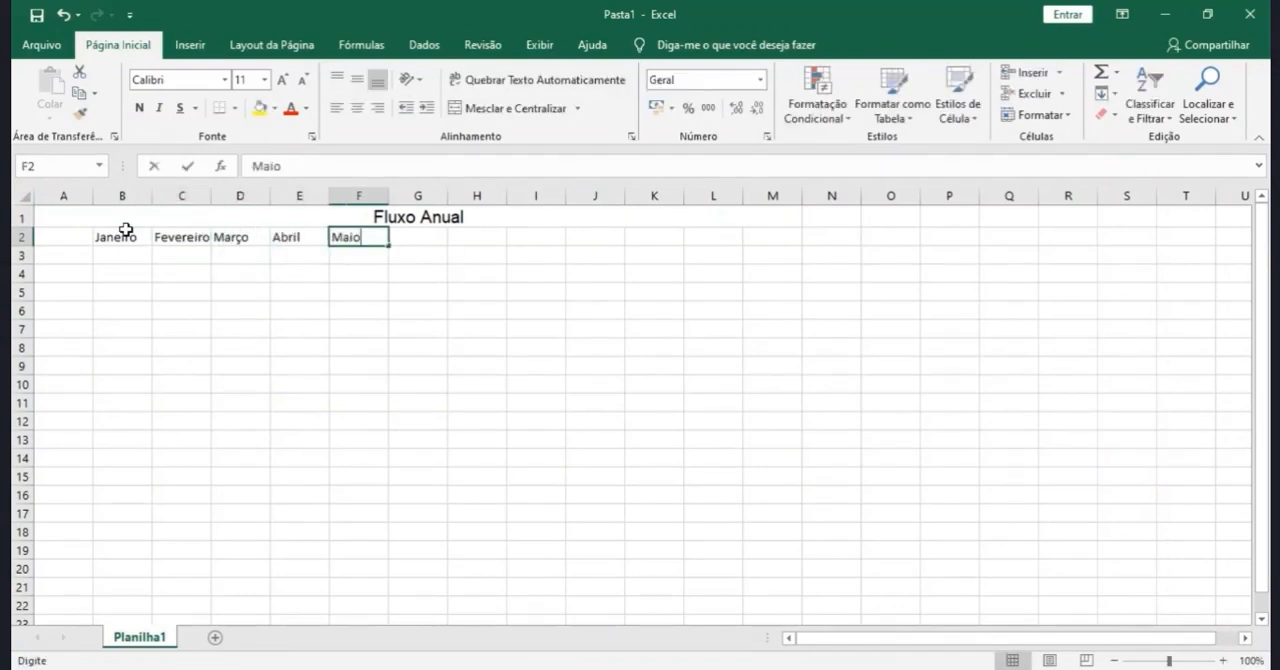
{"action": "key", "text": "Tab"}
{"action": "type", "text": "Junho"}
{"action": "key", "text": "Tab"}
{"action": "type", "text": "Jul"}
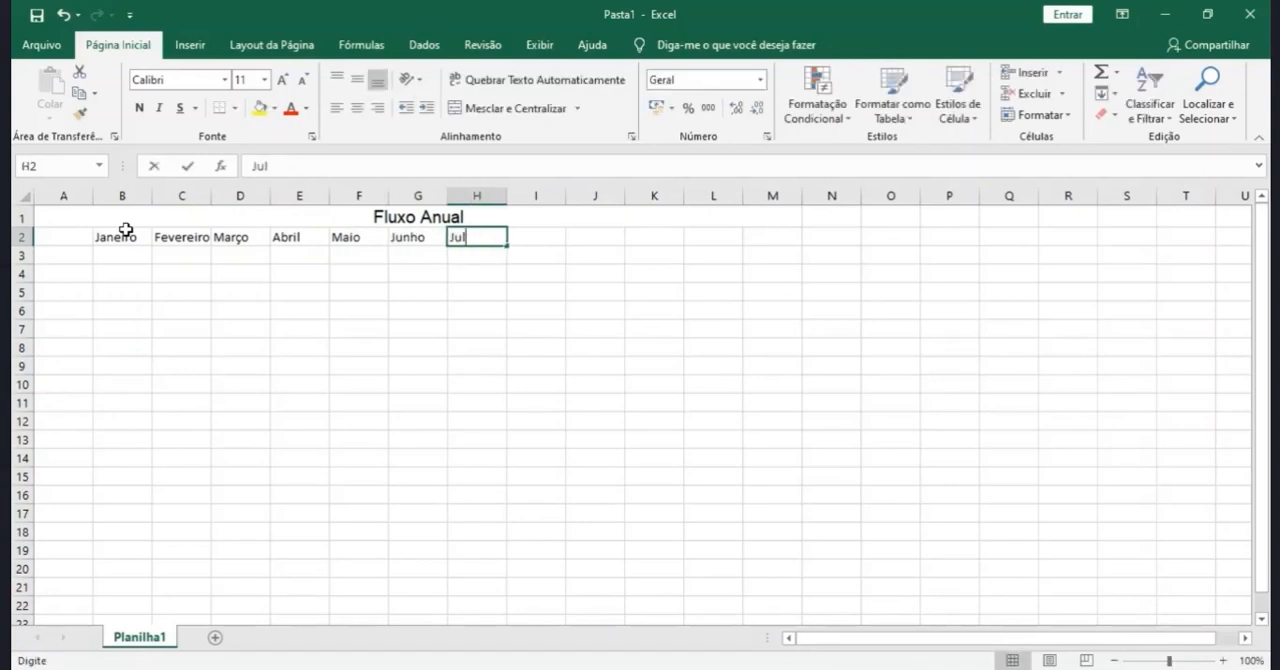
{"action": "type", "text": "ho"}
{"action": "key", "text": "Tab"}
{"action": "type", "text": "Agosto"}
{"action": "key", "text": "Tab"}
{"action": "type", "text": "Setembro"}
{"action": "key", "text": "Tab"}
{"action": "type", "text": "Outubro"}
{"action": "key", "text": "Tab"}
{"action": "type", "text": "Novembro"}
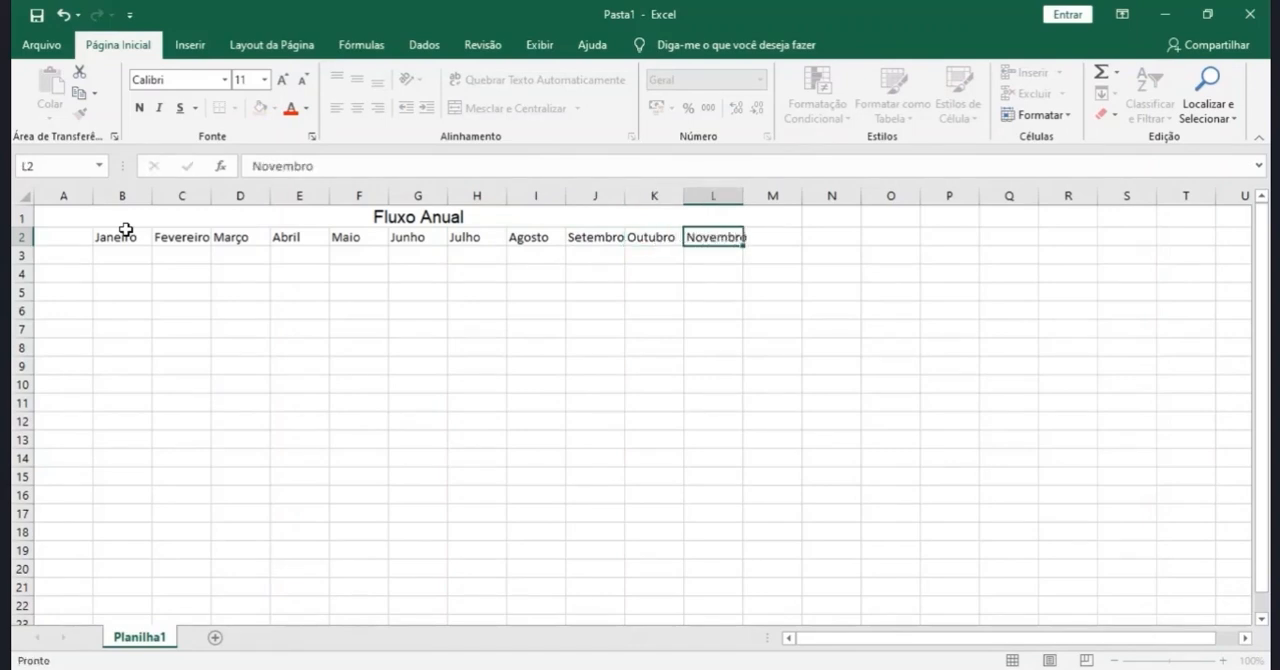
{"action": "key", "text": "Tab"}
{"action": "type", "text": "Dezembro"}
{"action": "left_click", "coordinate": [299, 268]}
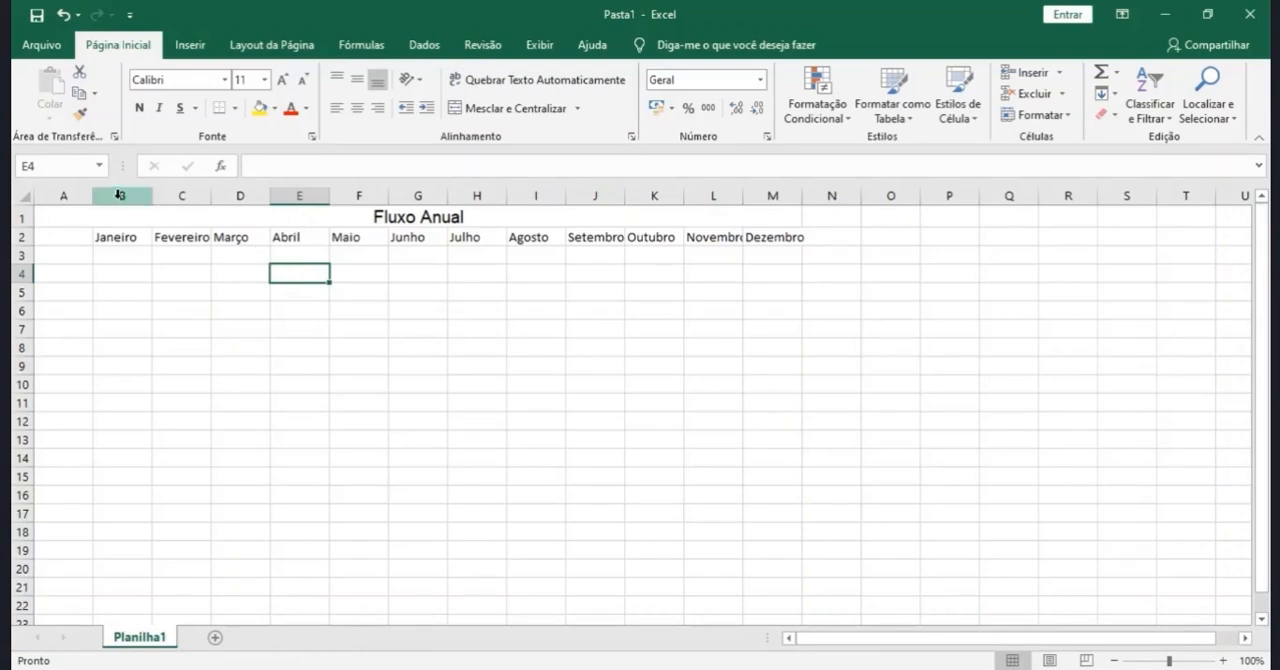
- Set the width of month columns B through M to 12
{"action": "left_click_drag", "start_coordinate": [120, 195], "coordinate": [779, 207]}
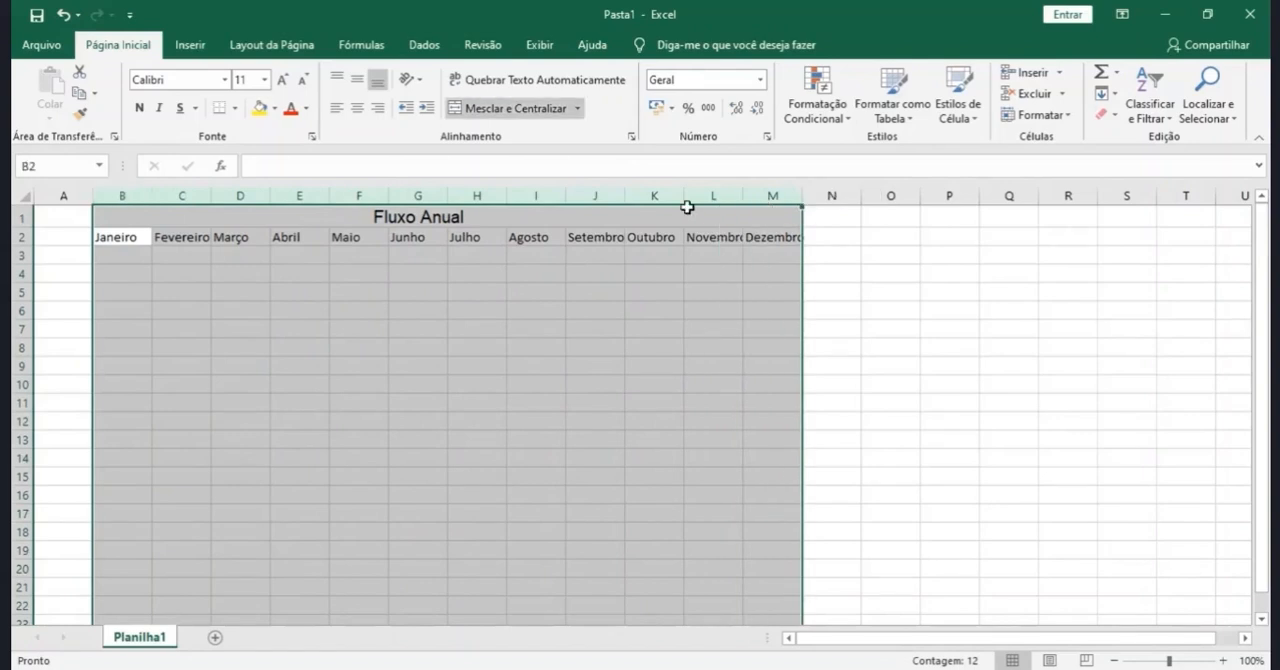
{"action": "right_click", "coordinate": [479, 195]}
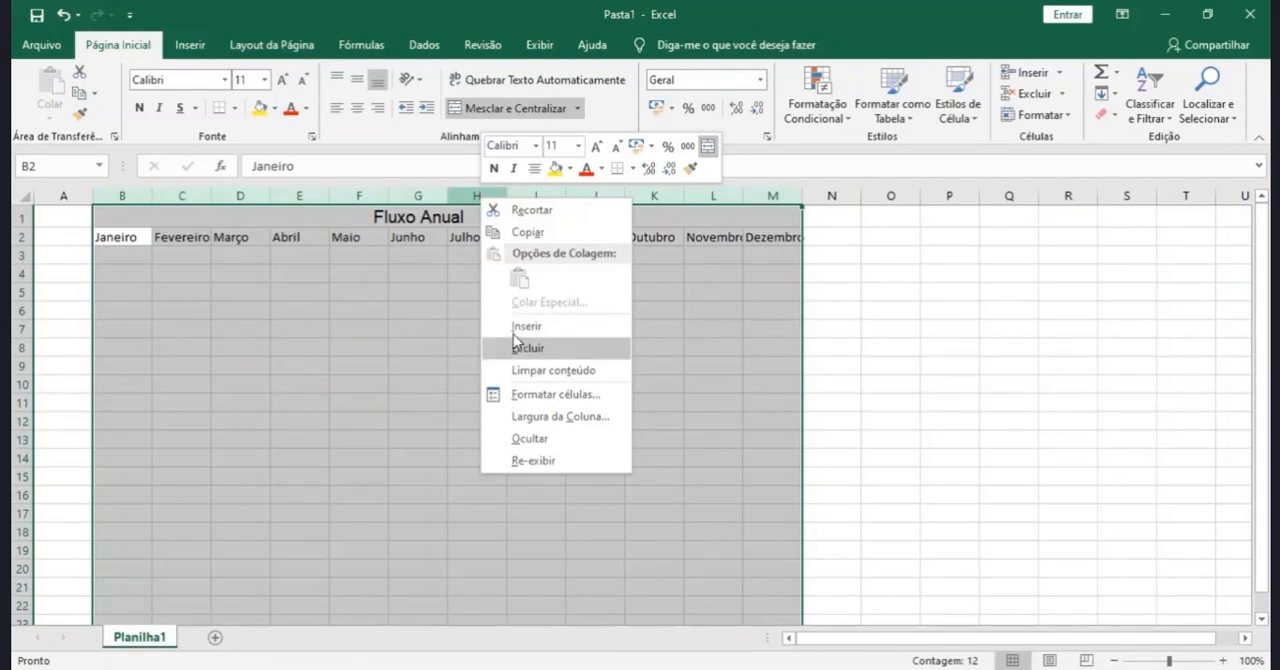
{"action": "left_click", "coordinate": [547, 418]}
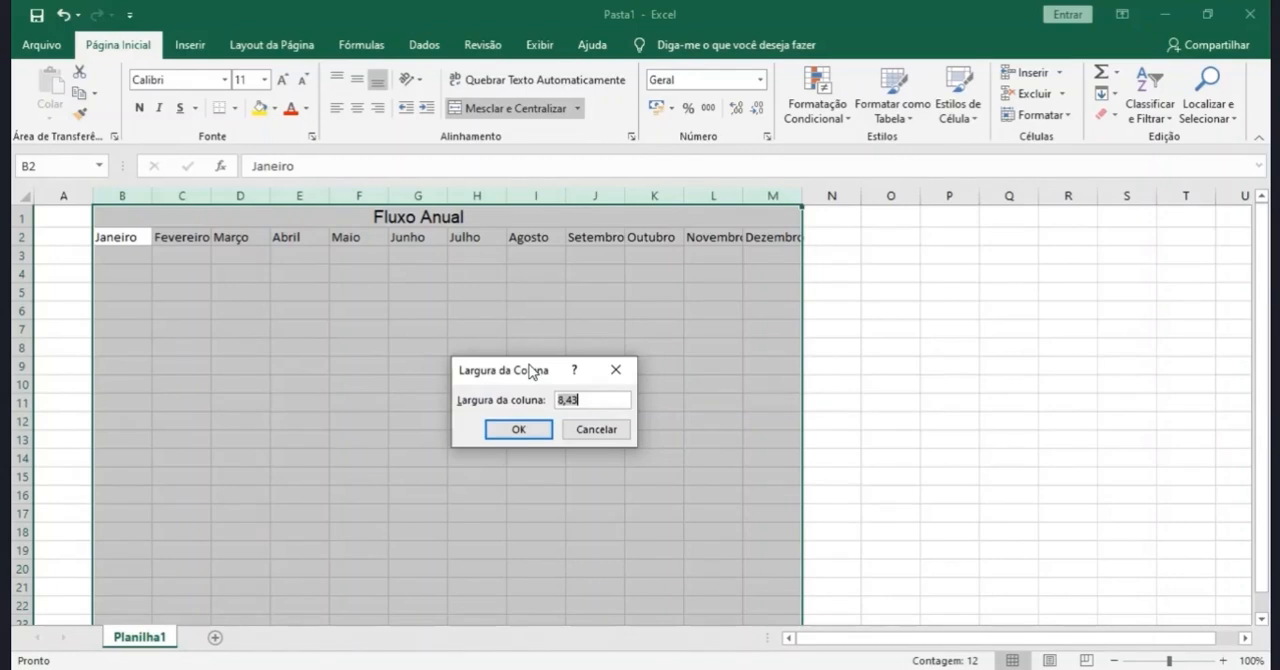
{"action": "type", "text": "12"}
{"action": "key", "text": "Return"}
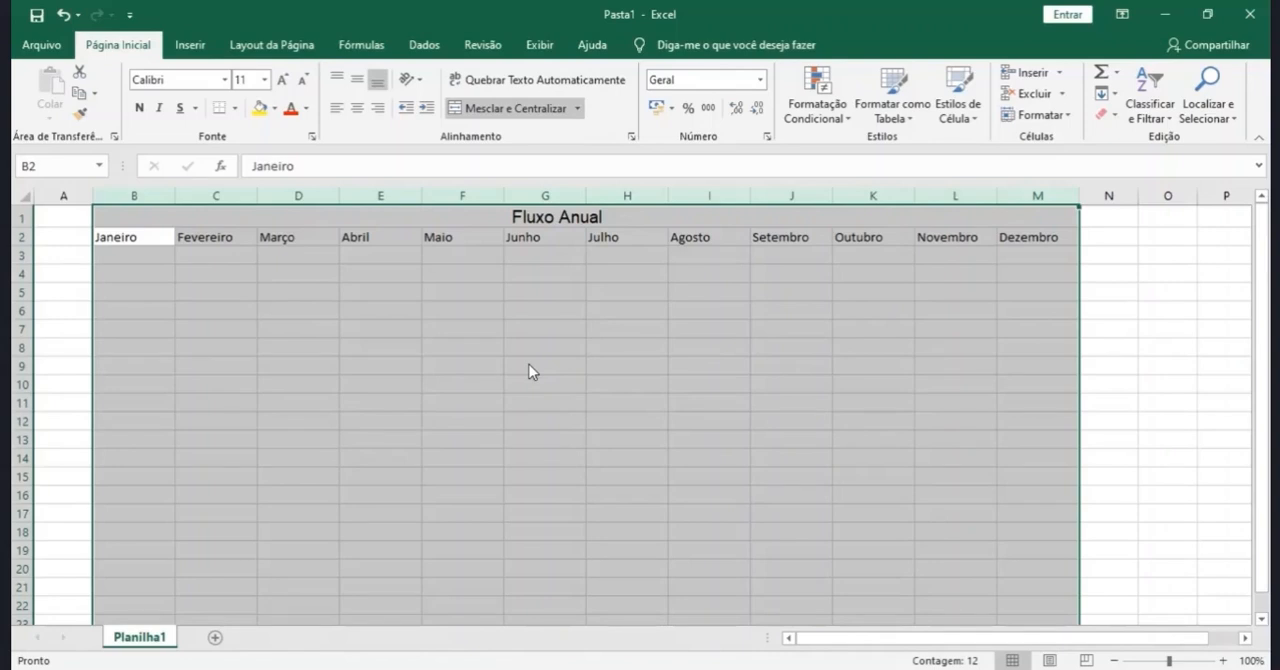
- Switch to the Projeto0Final workbook and magnify the Cartão de Crédito sheet to 136%
{"action": "mouse_move", "coordinate": [812, 637]}
{"action": "left_mouse_down"}
{"action": "mouse_move", "coordinate": [971, 637]}
{"action": "mouse_move", "coordinate": [799, 641]}
{"action": "left_mouse_up"}
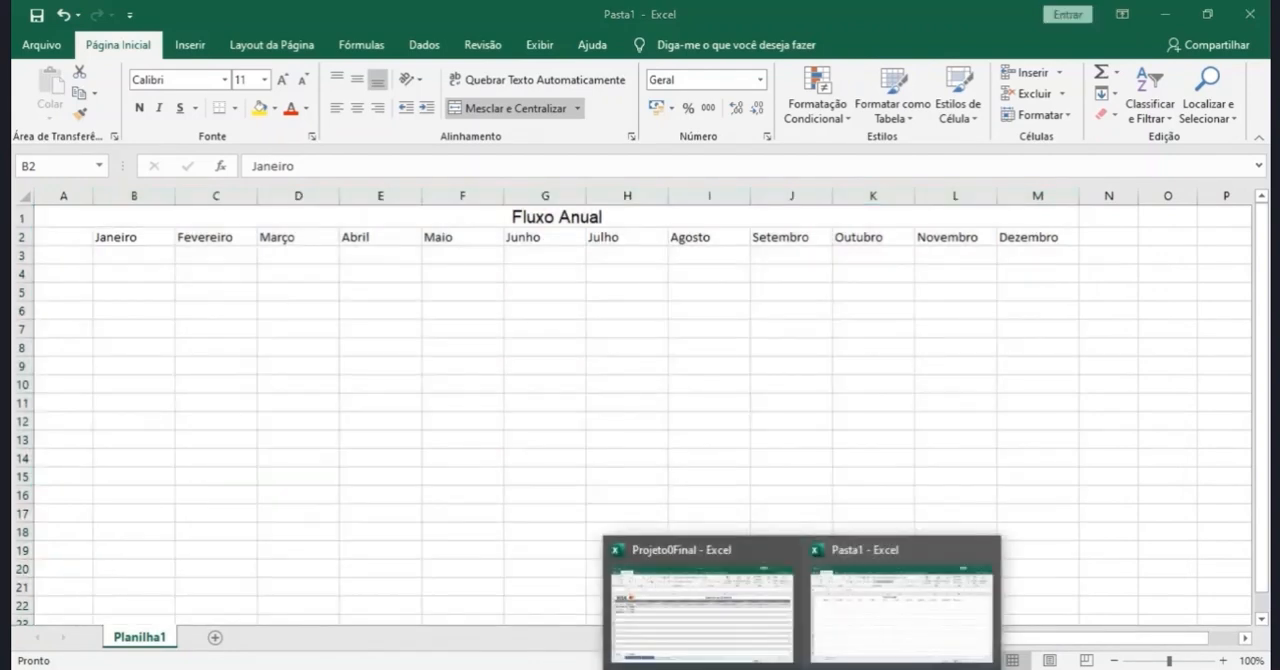
{"action": "left_click", "coordinate": [700, 600]}
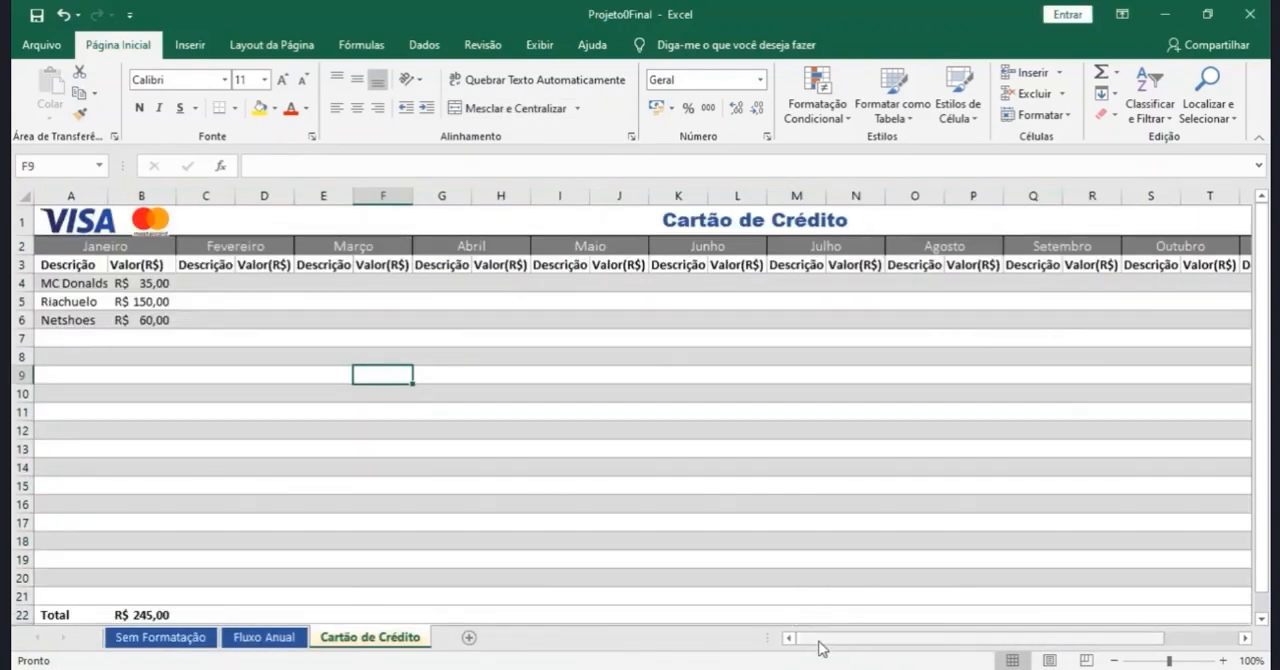
{"action": "left_click_drag", "start_coordinate": [886, 638], "coordinate": [785, 645]}
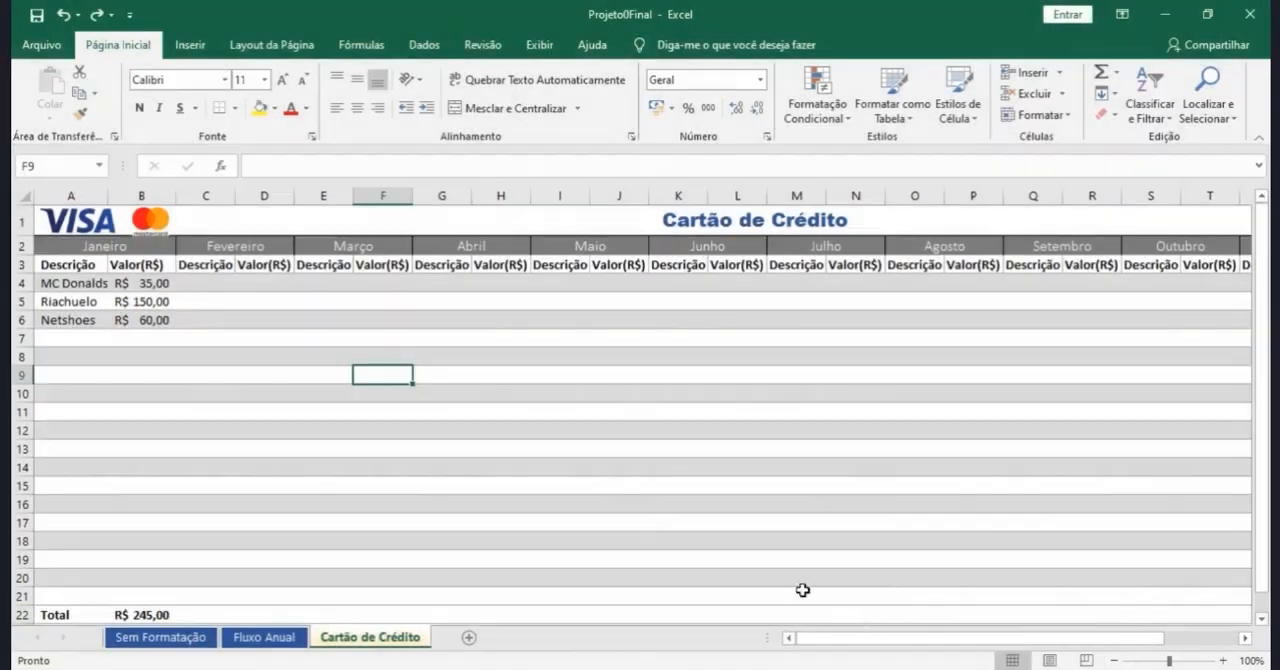
{"action": "mouse_move", "coordinate": [1169, 660]}
{"action": "left_mouse_down"}
{"action": "mouse_move", "coordinate": [1146, 664]}
{"action": "mouse_move", "coordinate": [1175, 663]}
{"action": "left_mouse_up"}
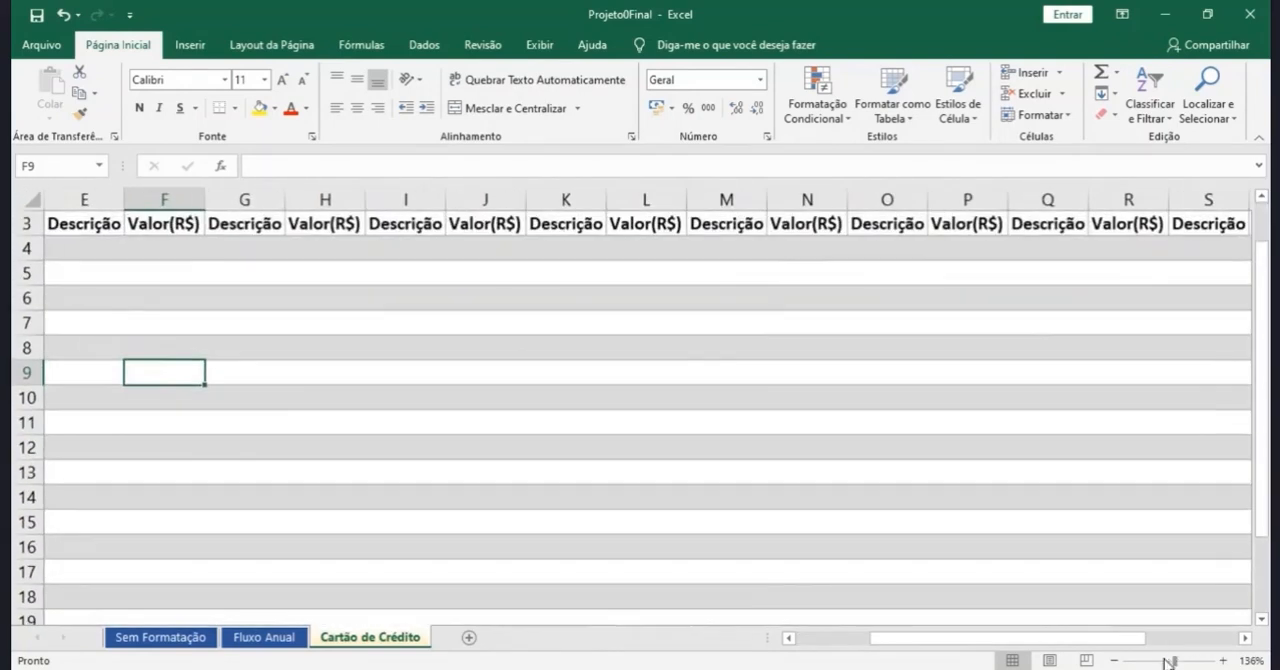
- Set a custom zoom of 80% on the Cartão de Crédito sheet, and readjust it to 85% to view all months
{"action": "left_click", "coordinate": [1249, 661]}
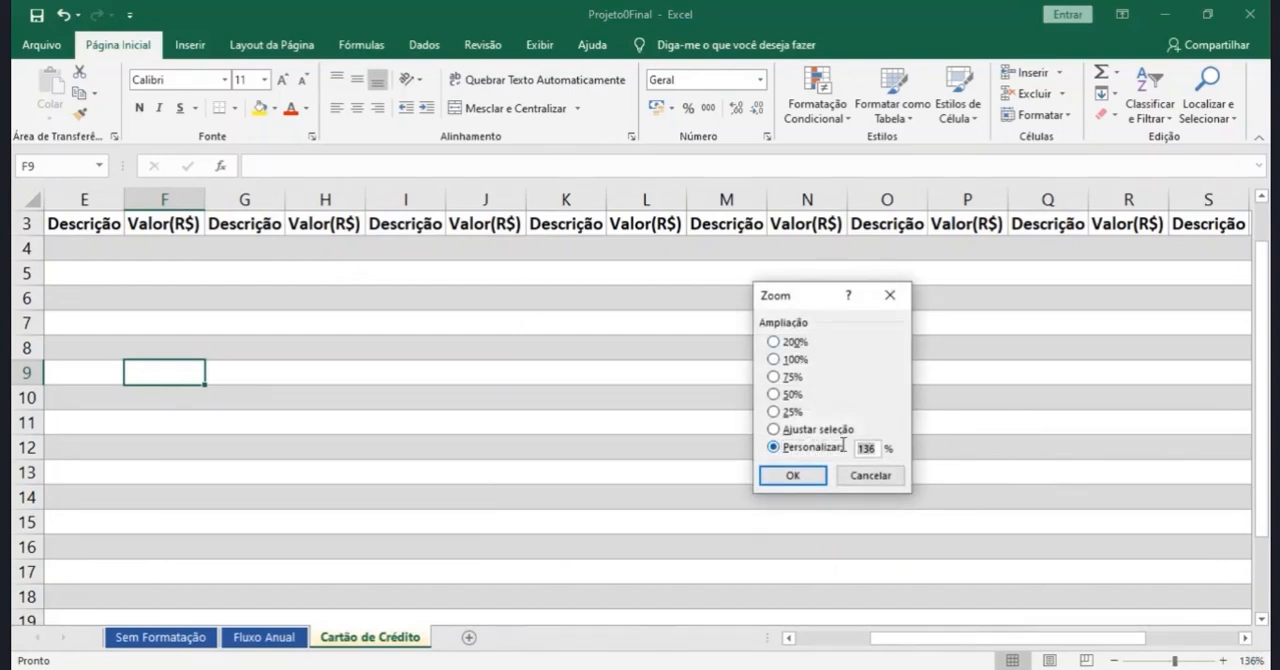
{"action": "type", "text": "80"}
{"action": "key", "text": "Return"}
{"action": "left_click_drag", "start_coordinate": [866, 646], "coordinate": [800, 646]}
{"action": "scroll", "coordinate": [760, 585], "scroll_direction": "up", "scroll_amount": 1}
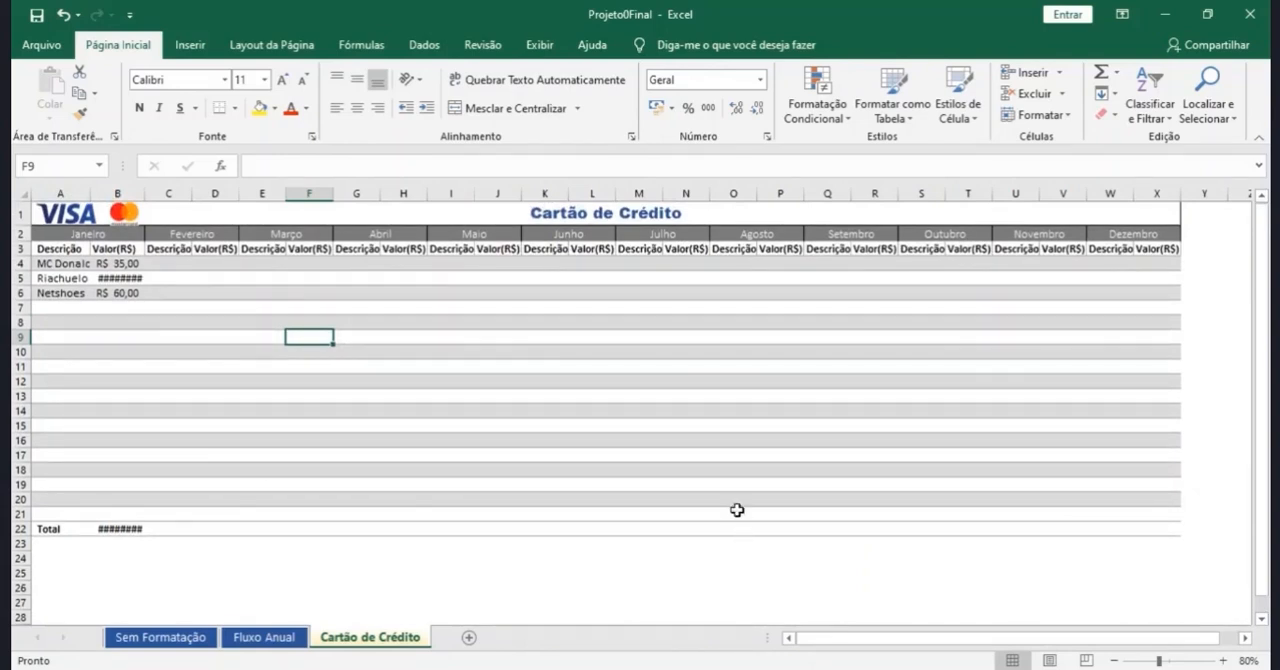
{"action": "scroll", "coordinate": [678, 396], "scroll_direction": "down", "scroll_amount": 3}
{"action": "scroll", "coordinate": [603, 388], "scroll_direction": "up", "scroll_amount": 3}
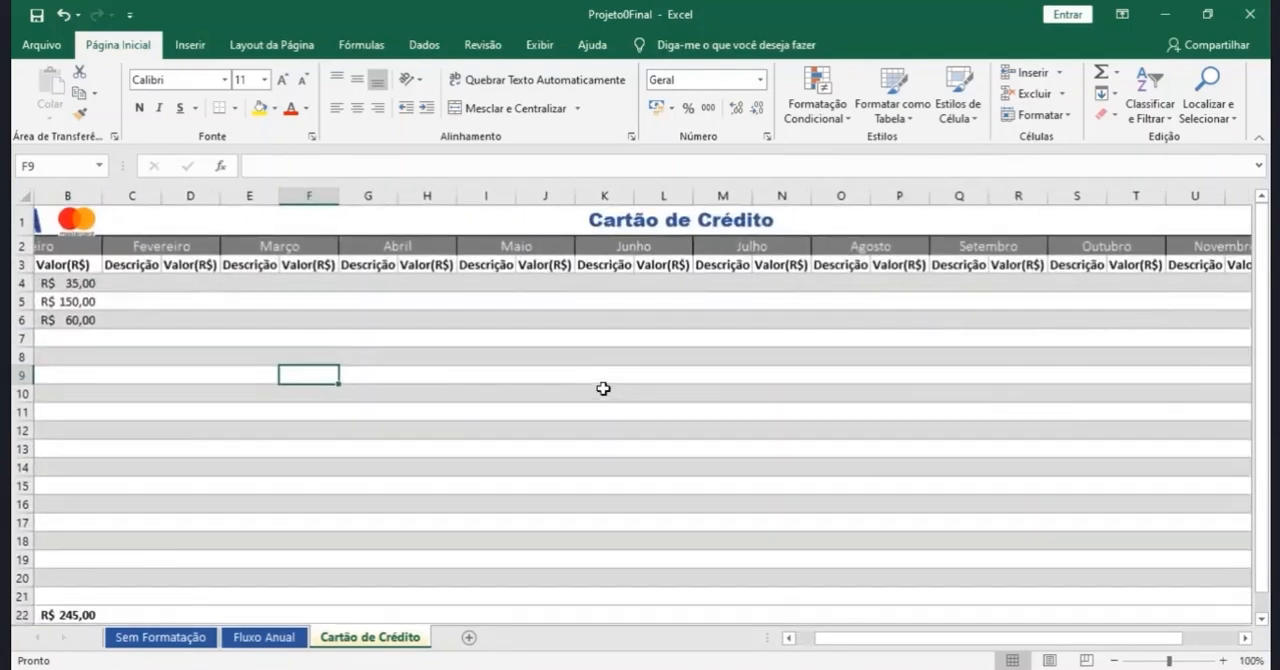
{"action": "scroll", "coordinate": [603, 388], "scroll_direction": "down", "scroll_amount": 1}
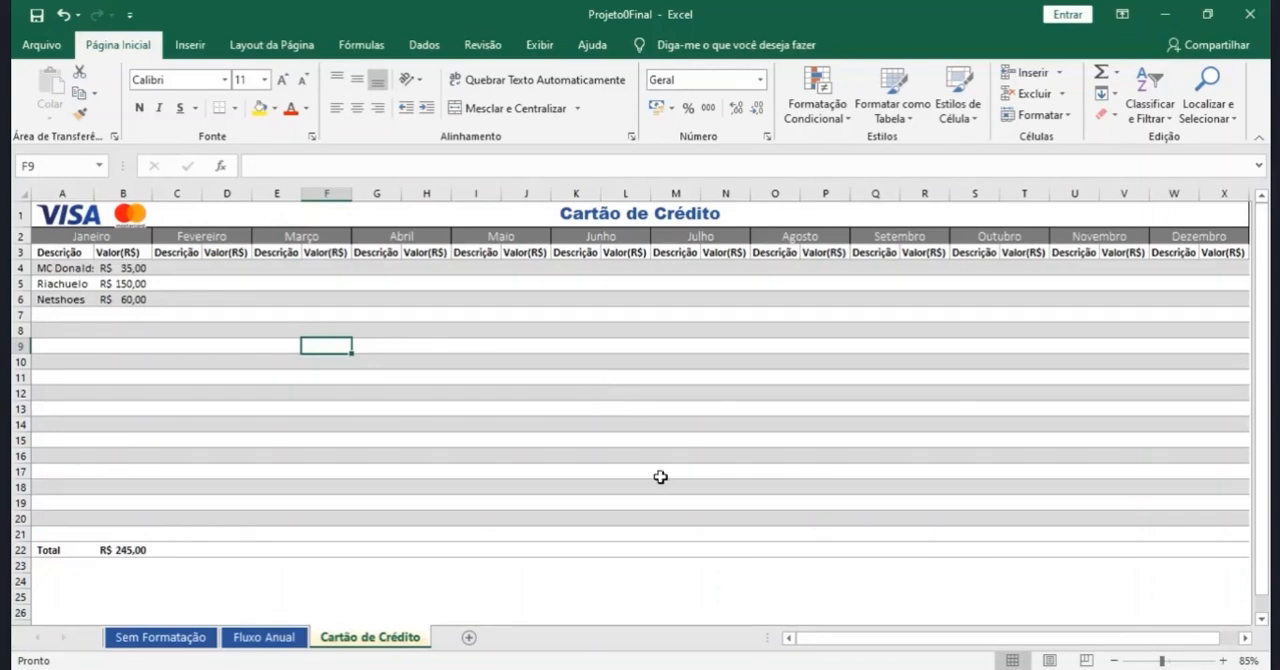
- Return to the Pasta1 workbook and copy the whole income and expense category list from the "Dados da Planilha" file in Bloco de Notas
{"action": "left_click", "coordinate": [802, 669]}
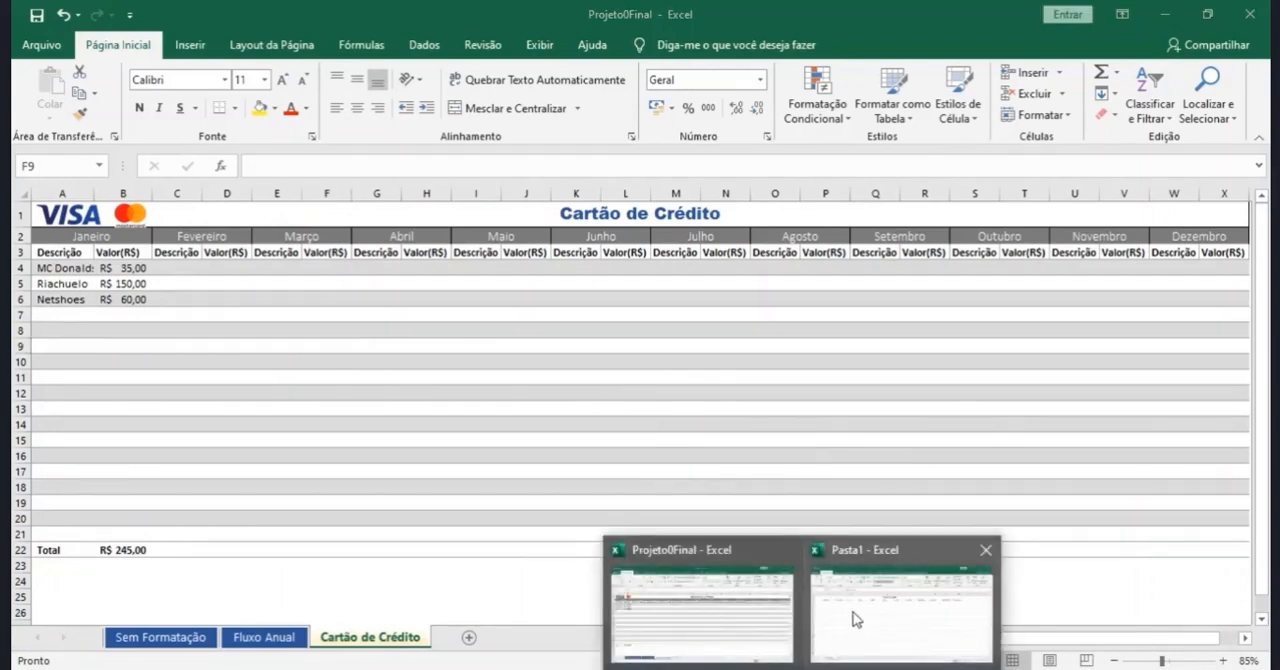
{"action": "left_click", "coordinate": [854, 614]}
{"action": "left_click", "coordinate": [538, 218]}
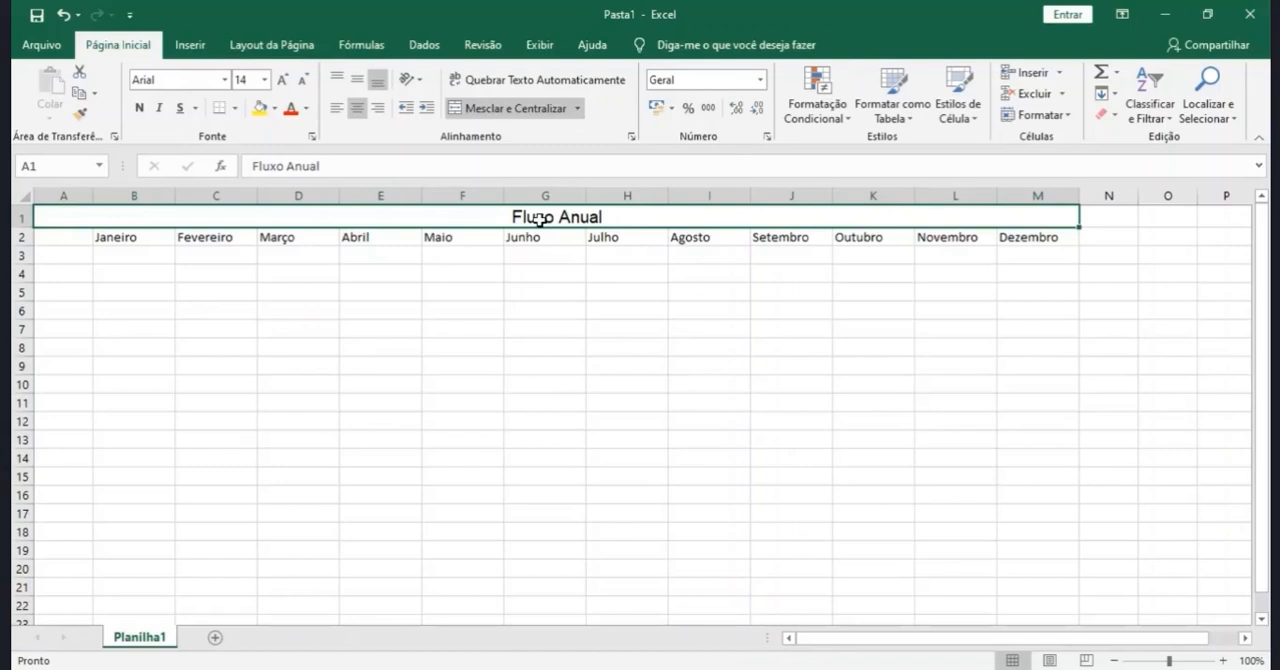
{"action": "left_click", "coordinate": [741, 668]}
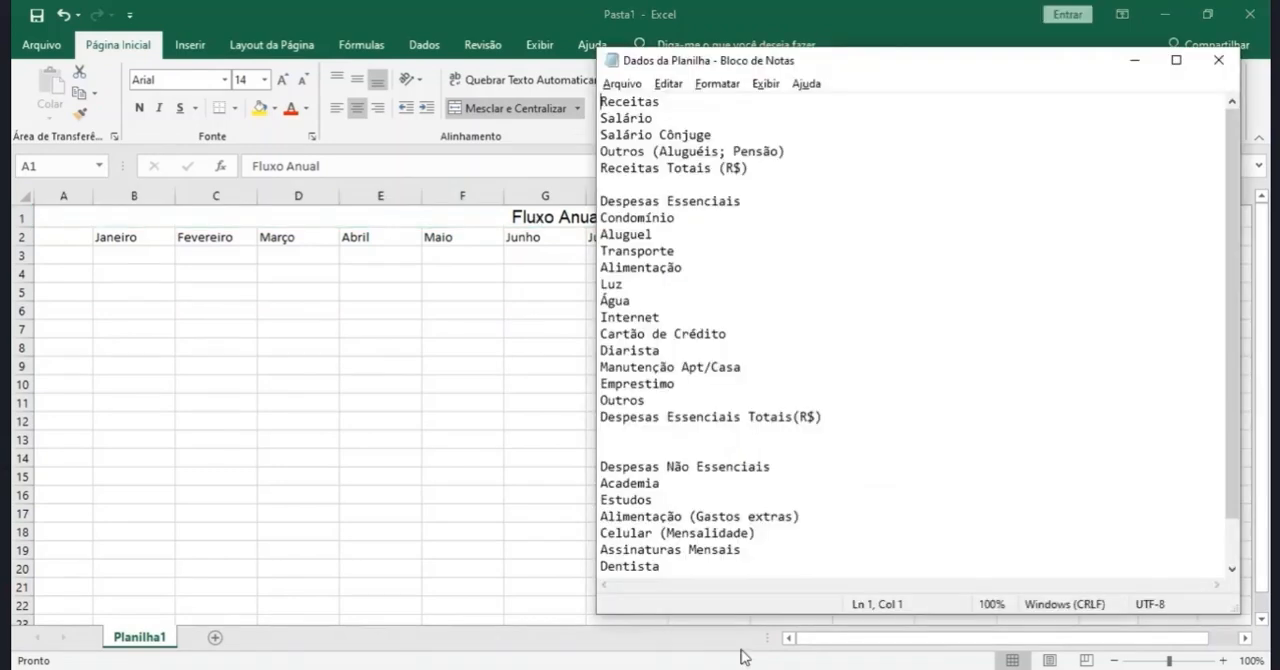
{"action": "left_click_drag", "start_coordinate": [600, 101], "coordinate": [726, 645]}
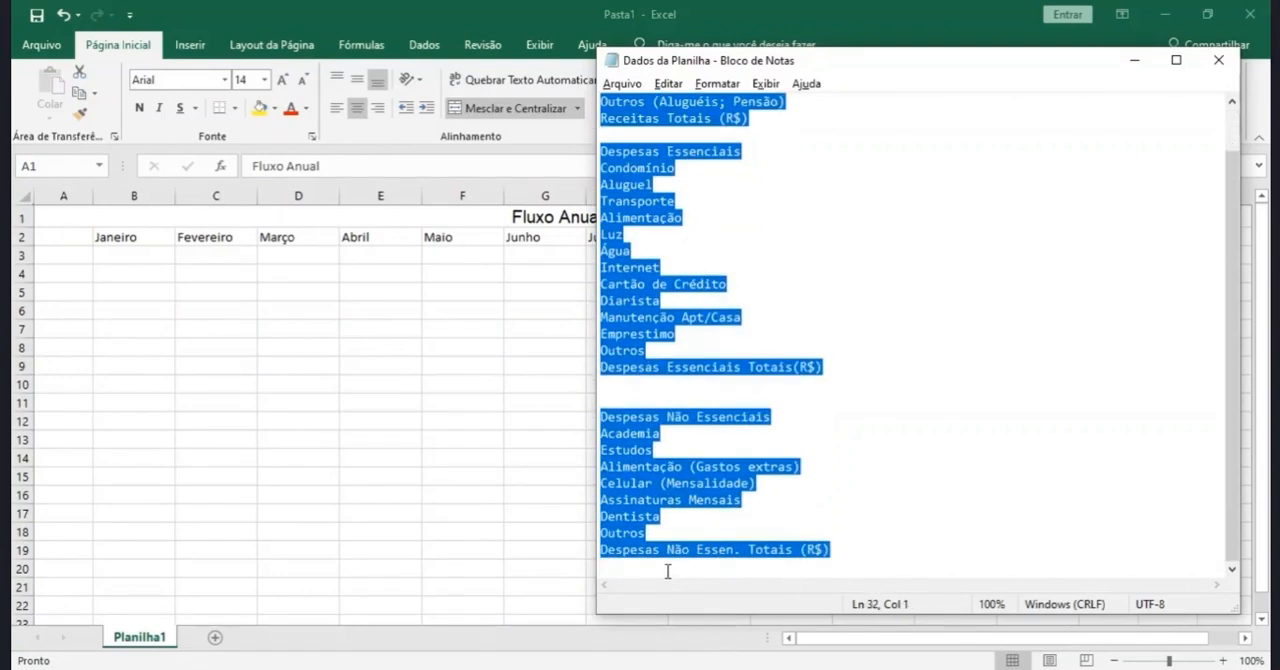
{"action": "right_click", "coordinate": [664, 290]}
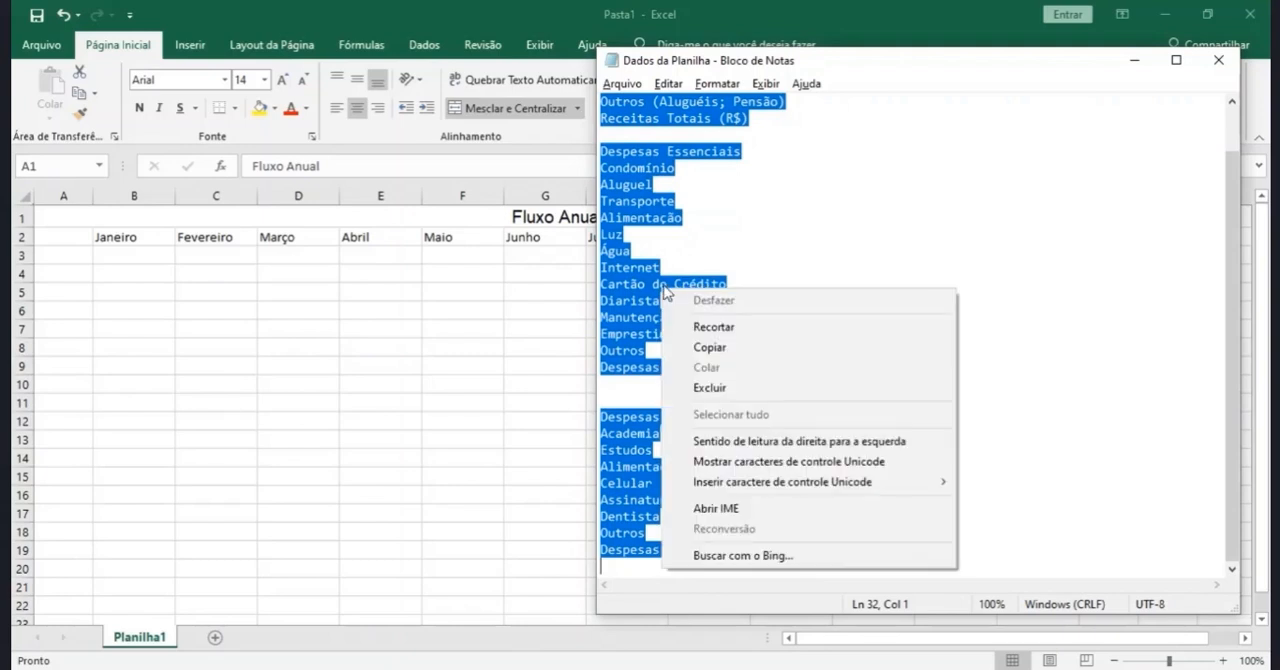
{"action": "left_click", "coordinate": [735, 350]}
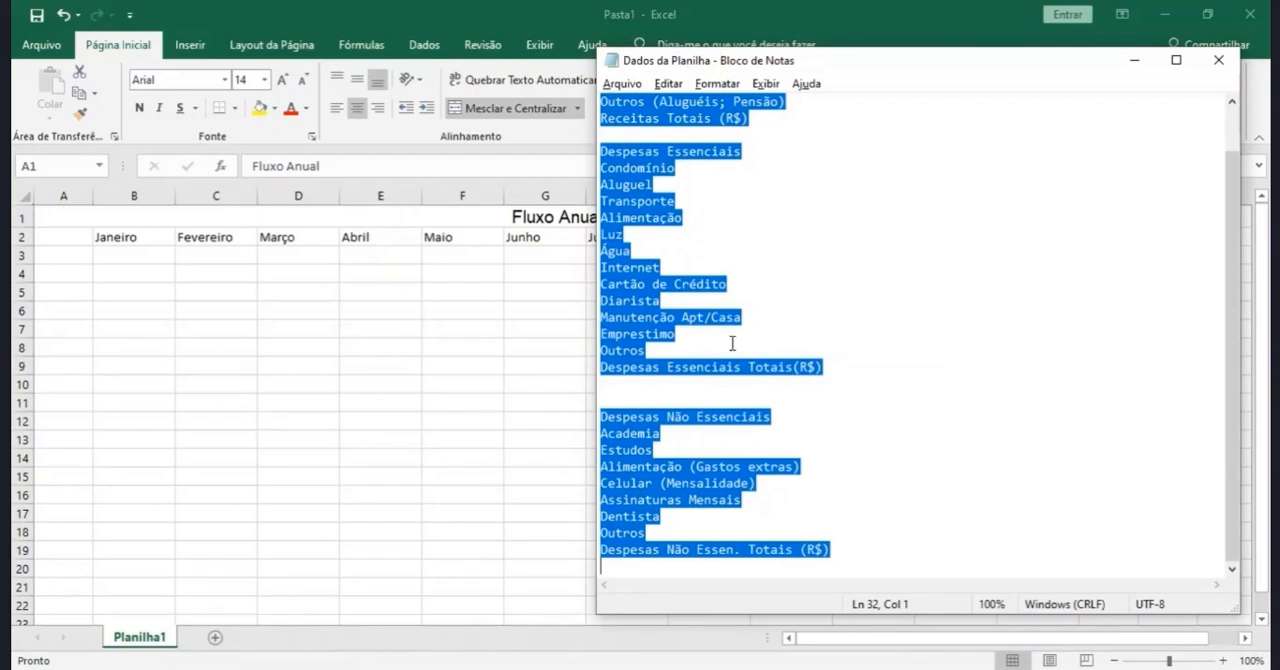
- Switch back to Pasta1 in Excel and paste the copied category list down column A starting at cell A2
{"action": "key", "text": "alt+Tab"}
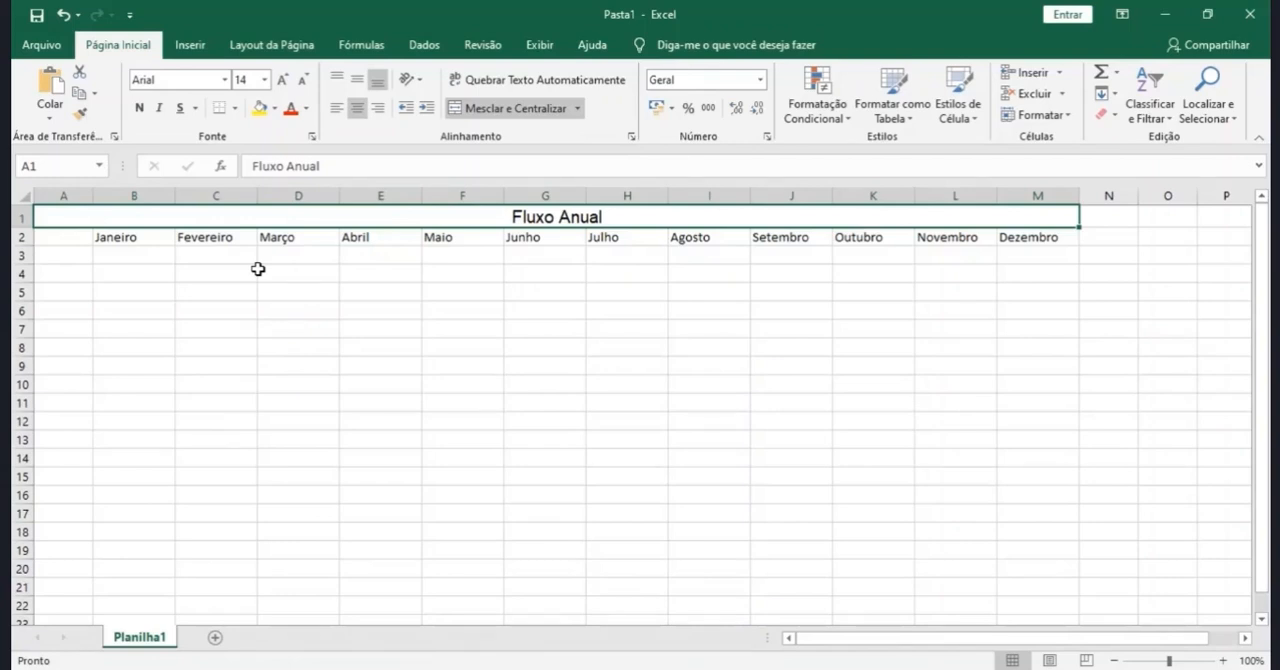
{"action": "left_click", "coordinate": [82, 240]}
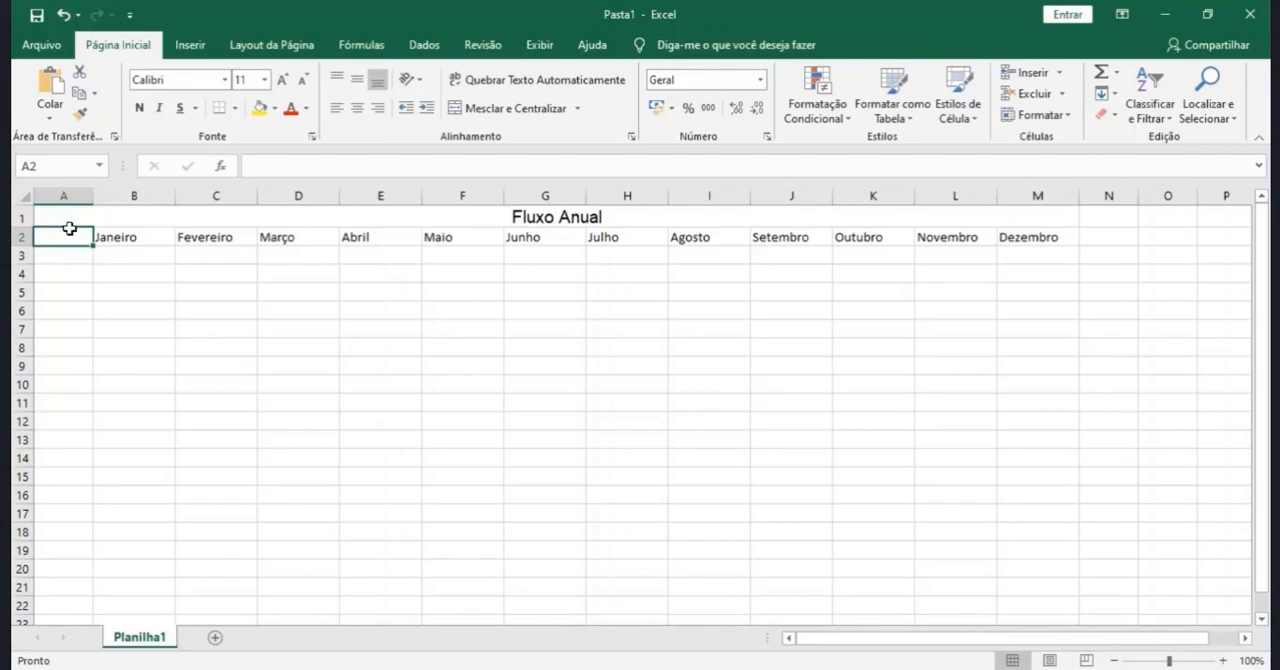
{"action": "left_click", "coordinate": [49, 88]}
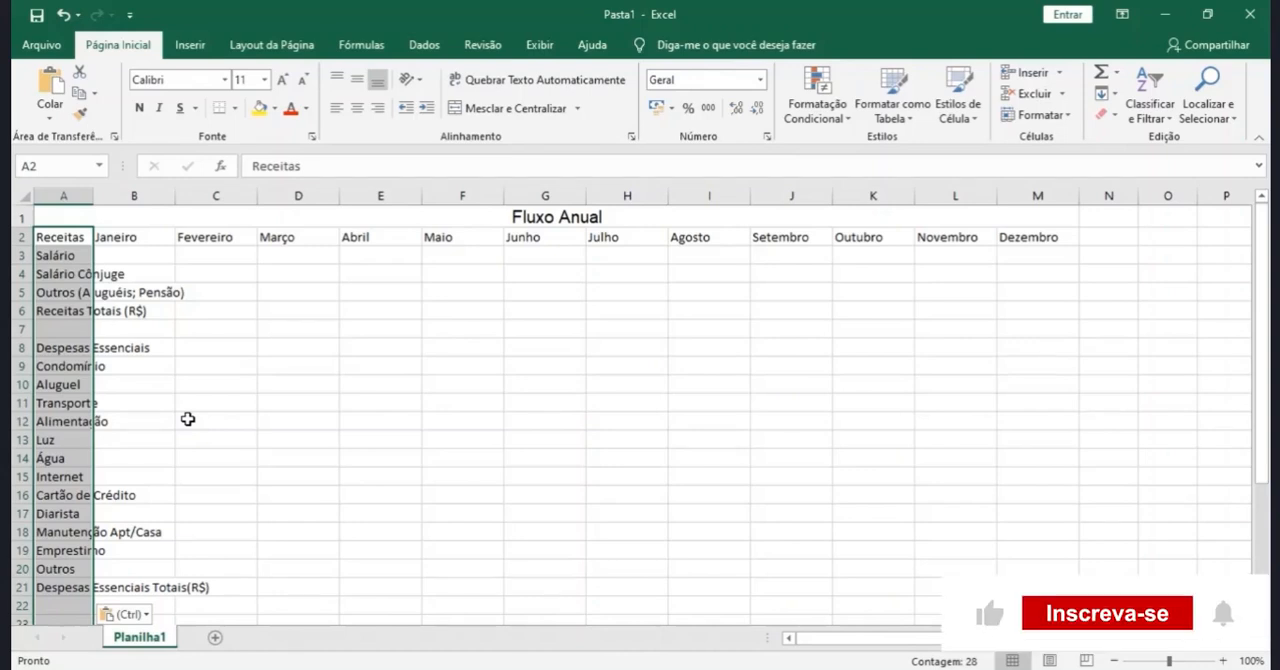
- Give the merged "Fluxo Anual" title cell a dark blue fill and white font color
{"action": "left_click", "coordinate": [400, 217]}
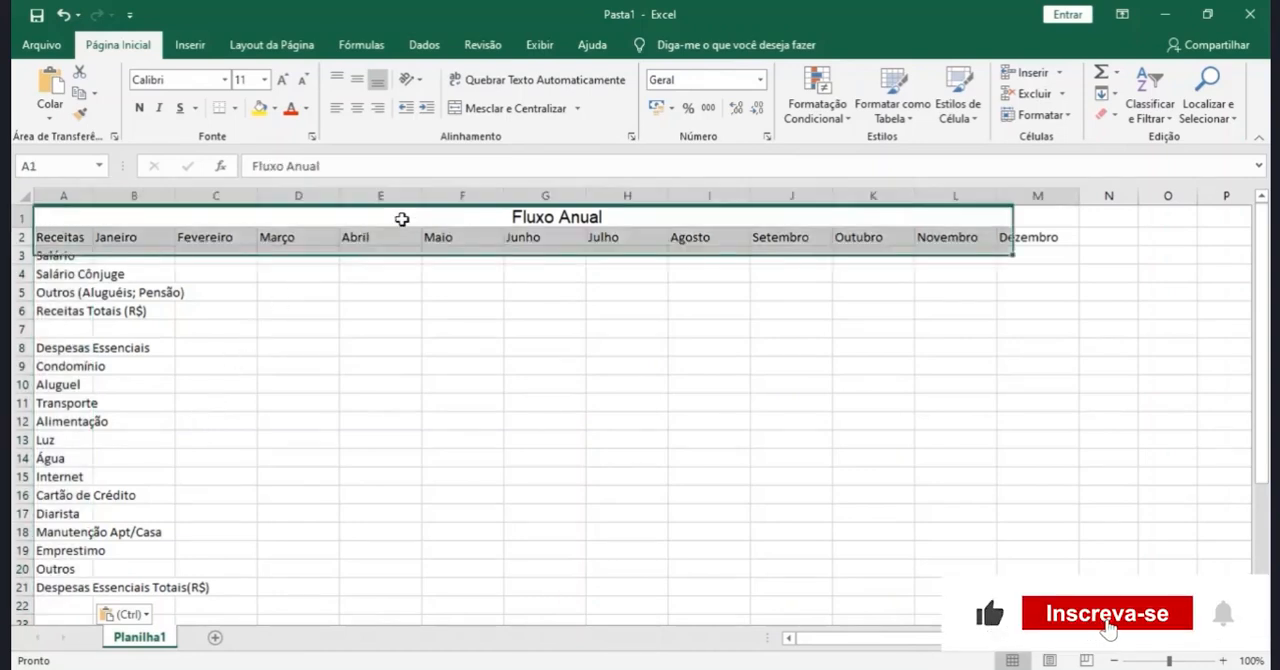
{"action": "left_click", "coordinate": [276, 108]}
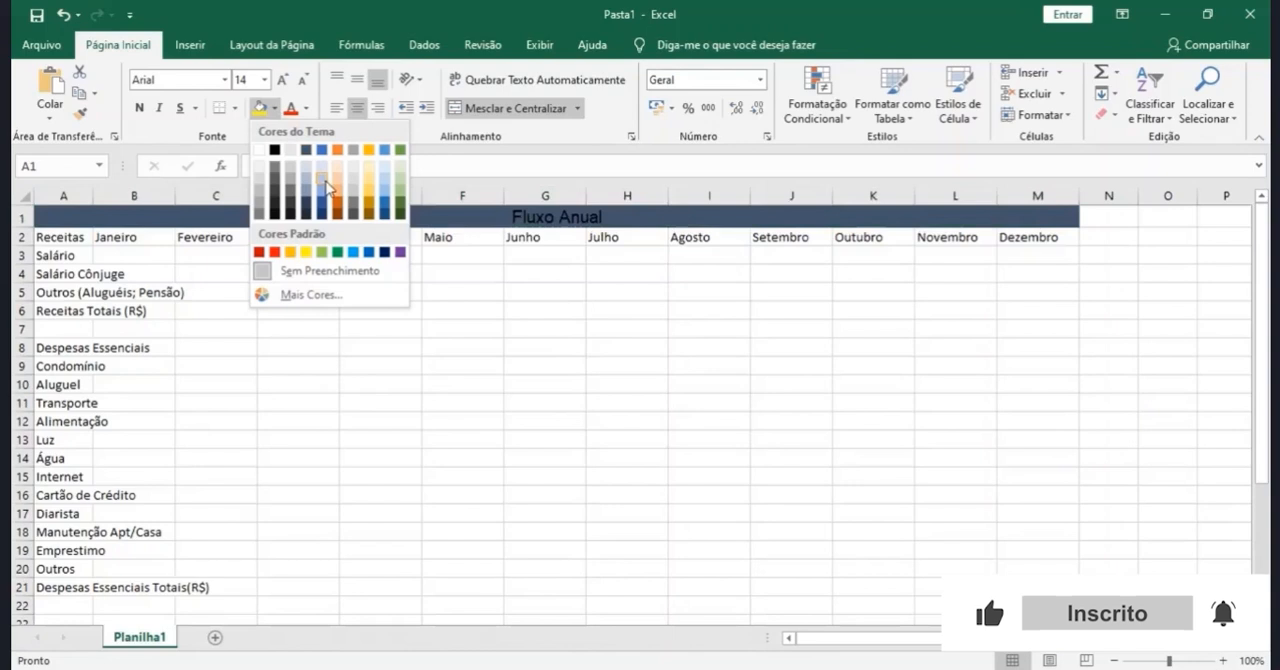
{"action": "left_click", "coordinate": [323, 207]}
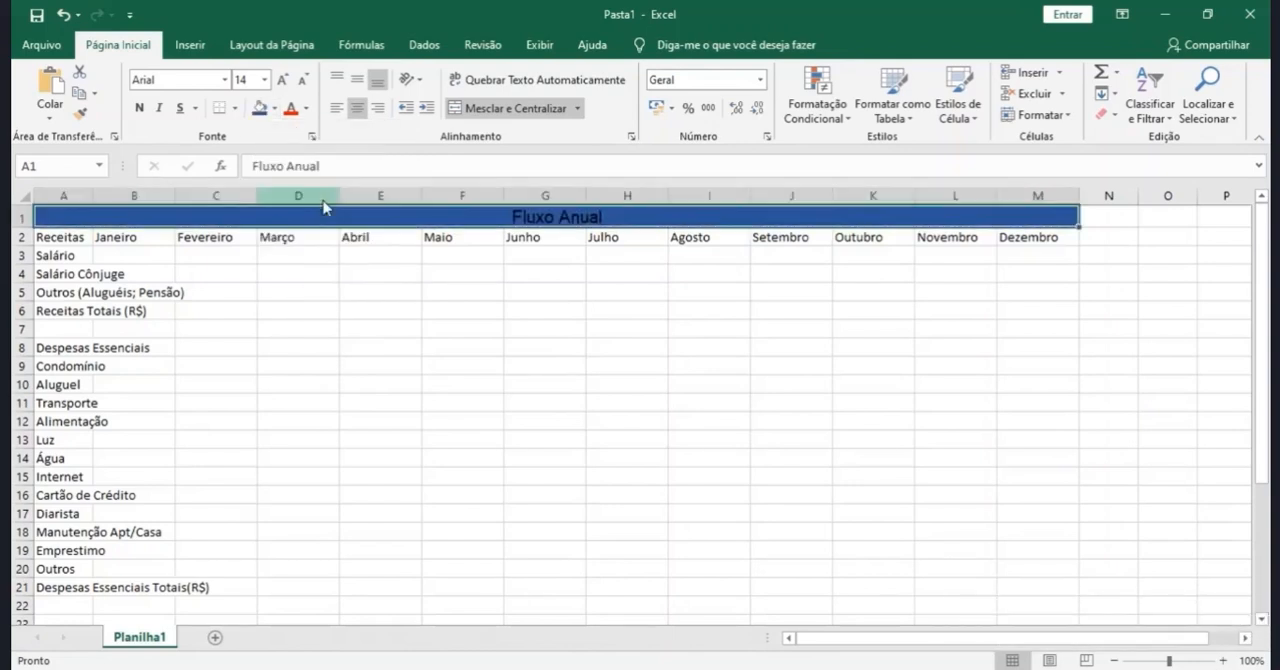
{"action": "left_click", "coordinate": [306, 108]}
{"action": "left_click", "coordinate": [321, 171]}
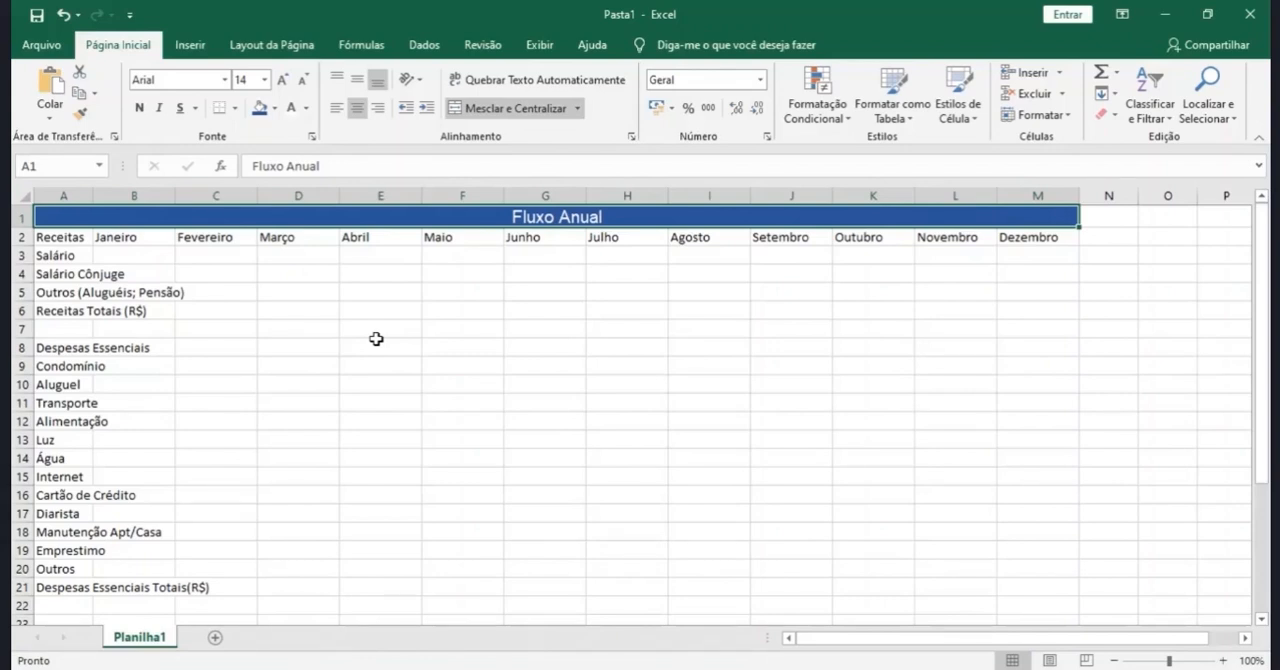
- Format the month headers from Janeiro to Dezembro in row 2 with a dark gray fill, white text and font size 12
{"action": "left_click_drag", "start_coordinate": [160, 240], "coordinate": [1000, 236]}
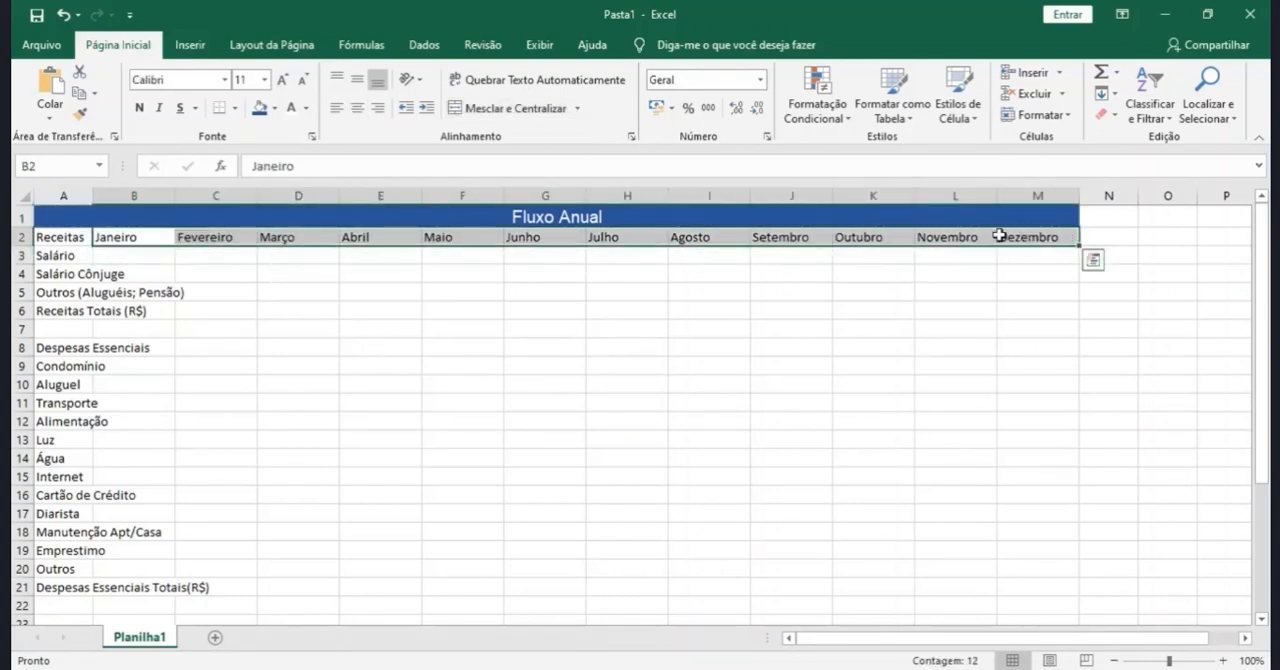
{"action": "left_click", "coordinate": [275, 107]}
{"action": "left_click", "coordinate": [288, 193]}
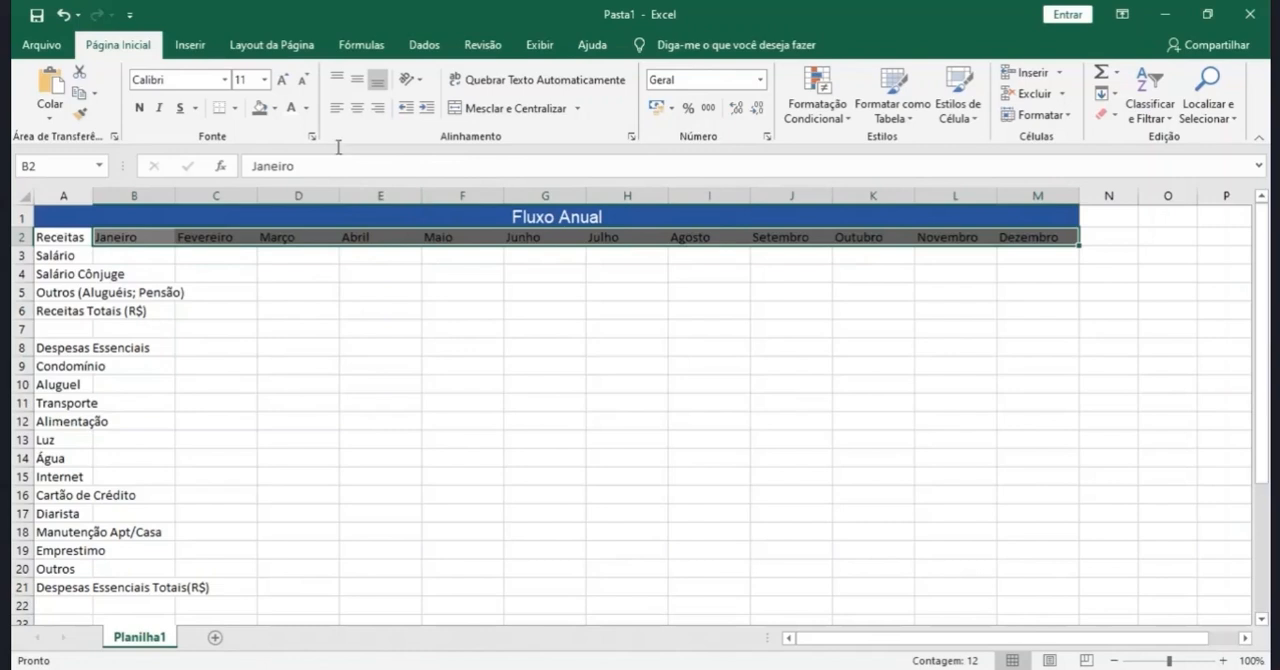
{"action": "left_click", "coordinate": [305, 107]}
{"action": "left_click", "coordinate": [294, 173]}
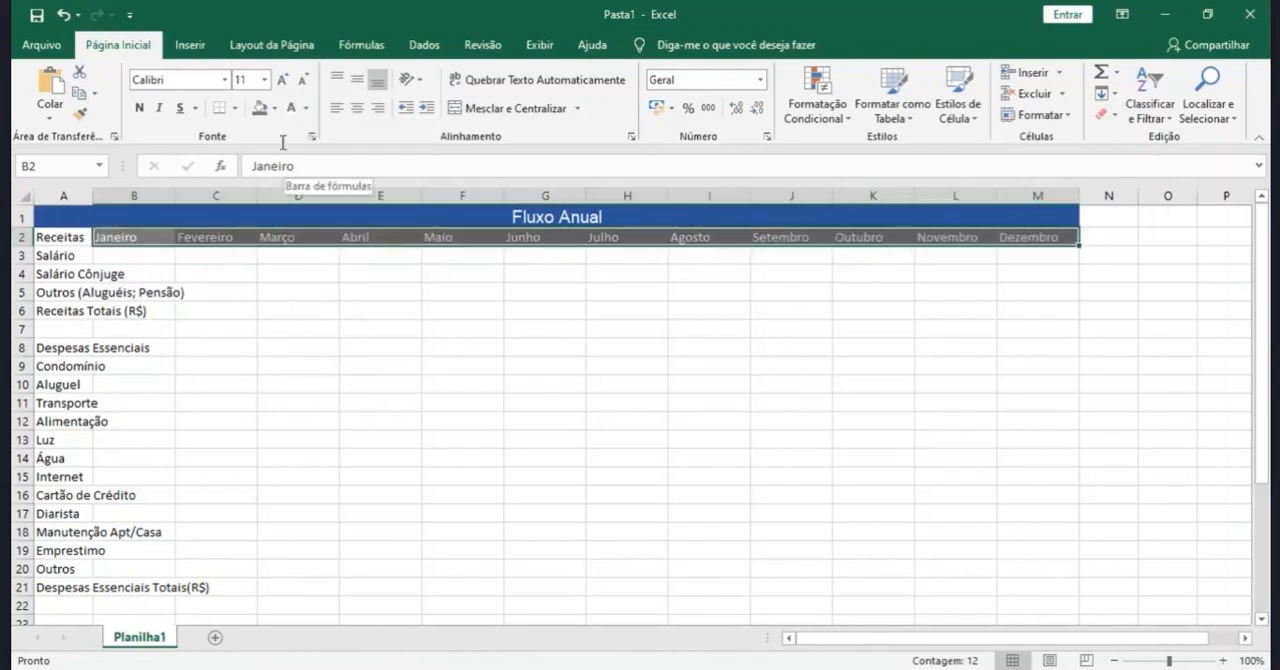
{"action": "left_click", "coordinate": [281, 80]}
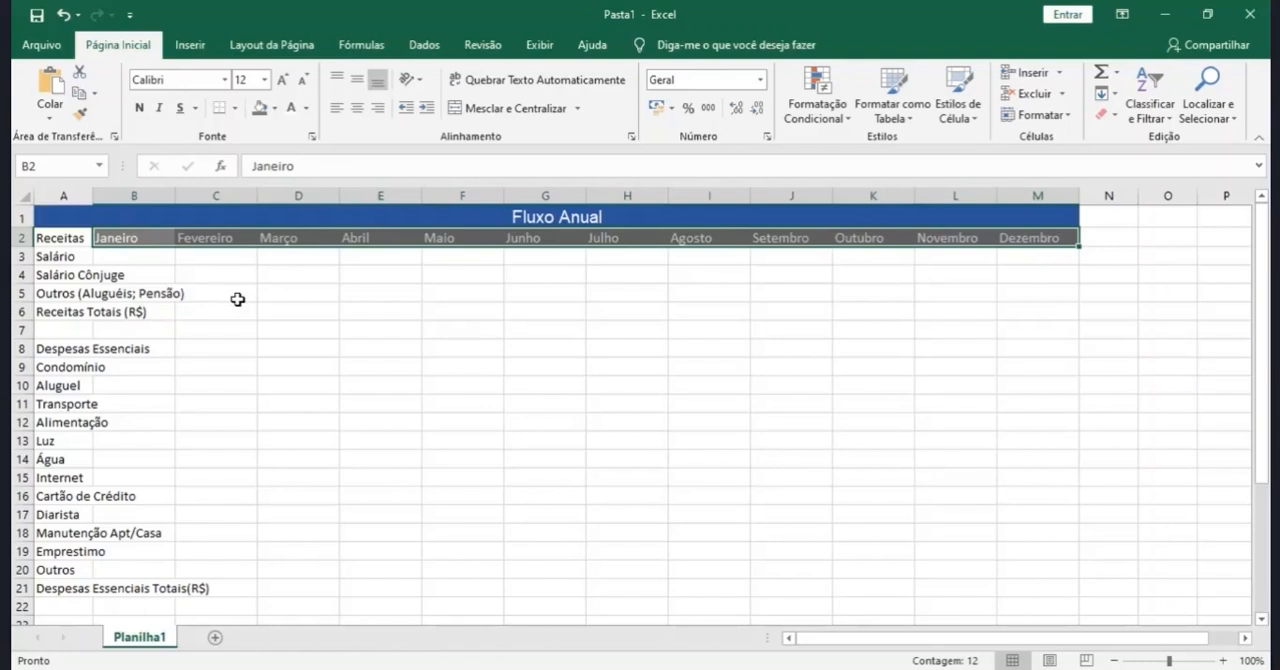
- Copy the formatting of the month headers onto the "Receitas" cell A2 with the Format Painter
{"action": "left_click", "coordinate": [79, 113]}
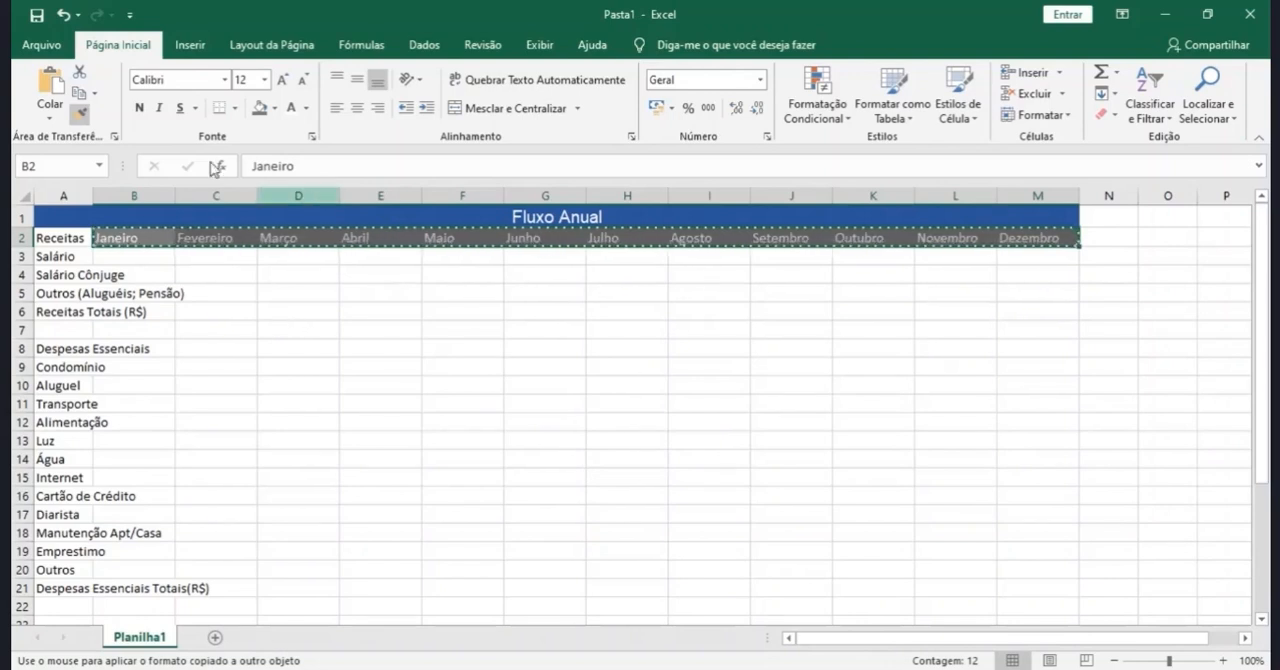
{"action": "left_click", "coordinate": [78, 238]}
{"action": "left_click", "coordinate": [179, 397]}
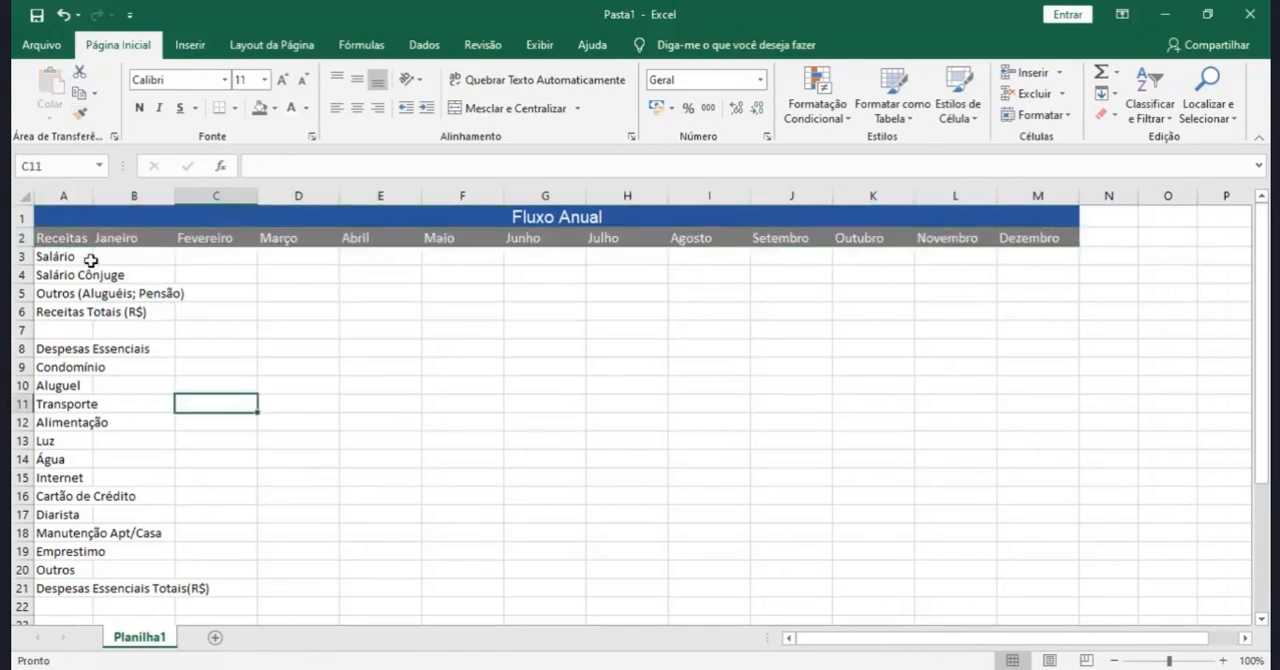
- Copy the gray header formatting onto "Despesas Essenciais" (A8), "Despesas Essenciais Totais(R$)" (A21) and "Receitas Totais (R$)" (A6)
{"action": "left_click", "coordinate": [80, 240]}
{"action": "left_click", "coordinate": [80, 113]}
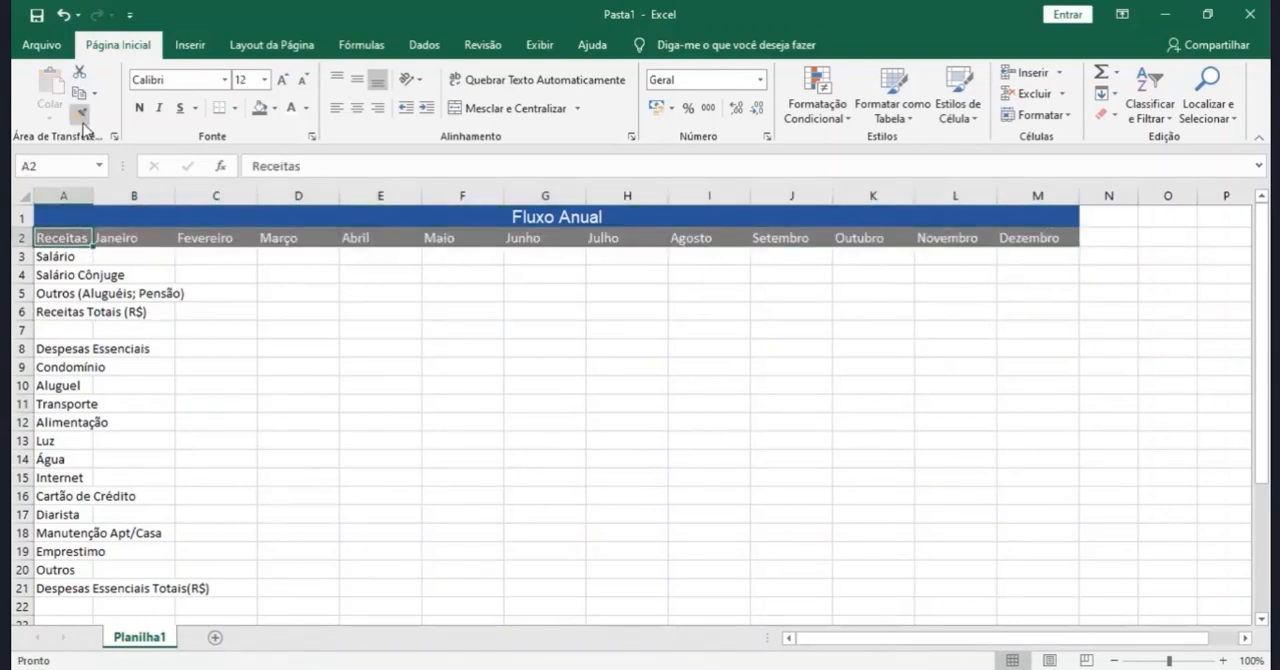
{"action": "left_click", "coordinate": [72, 348]}
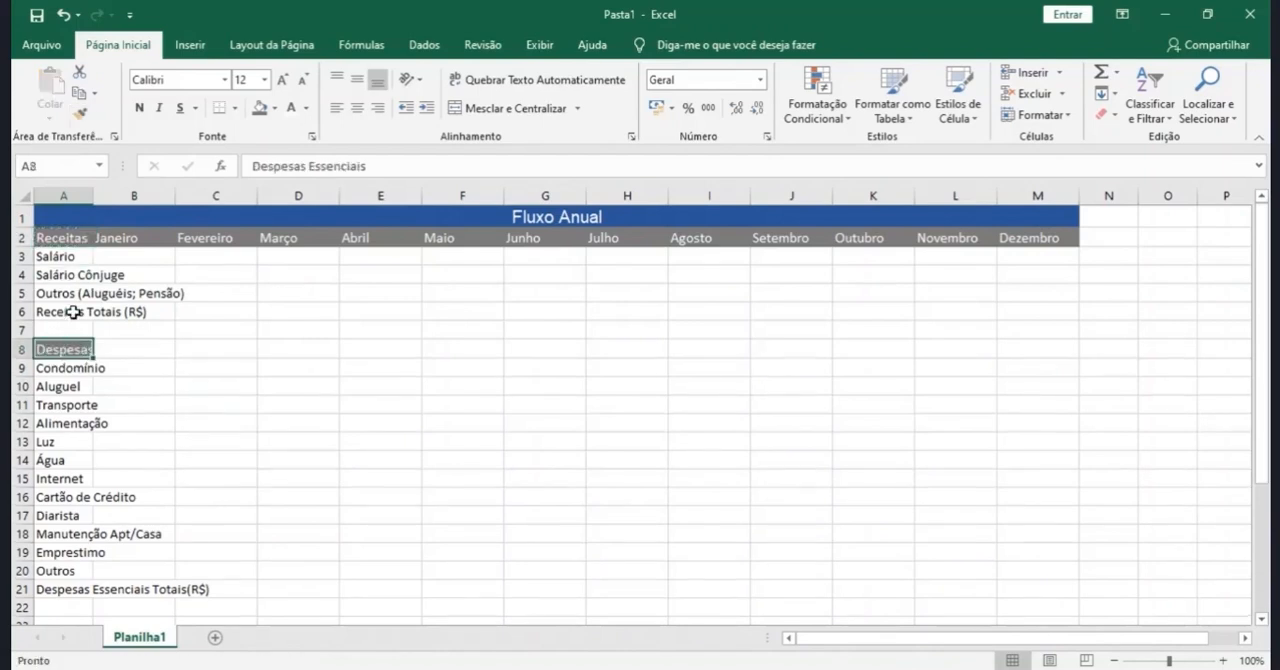
{"action": "left_click", "coordinate": [80, 113]}
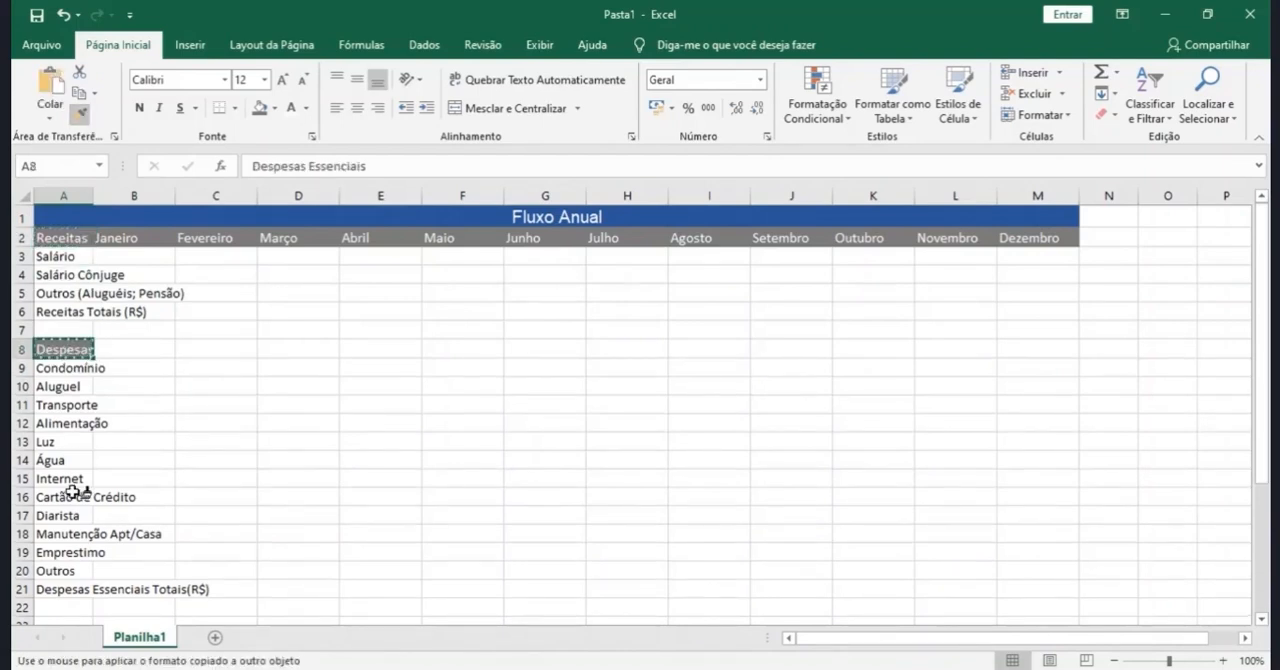
{"action": "left_click", "coordinate": [74, 590]}
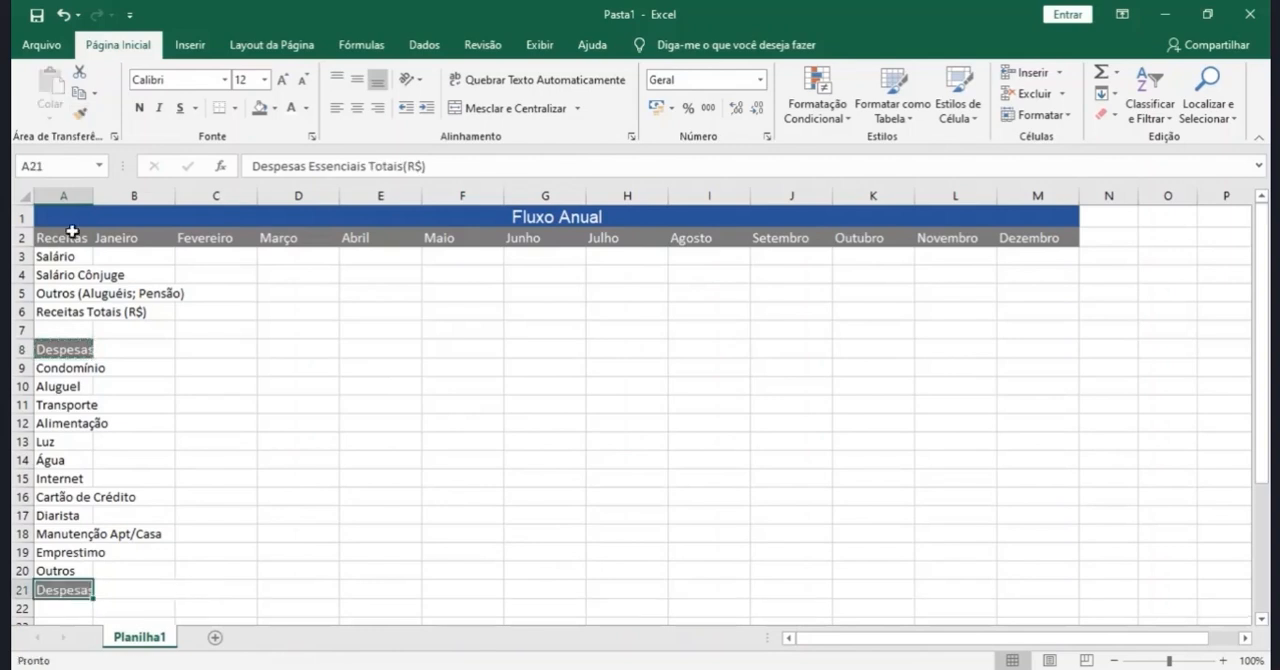
{"action": "left_click", "coordinate": [72, 348]}
{"action": "left_click", "coordinate": [80, 113]}
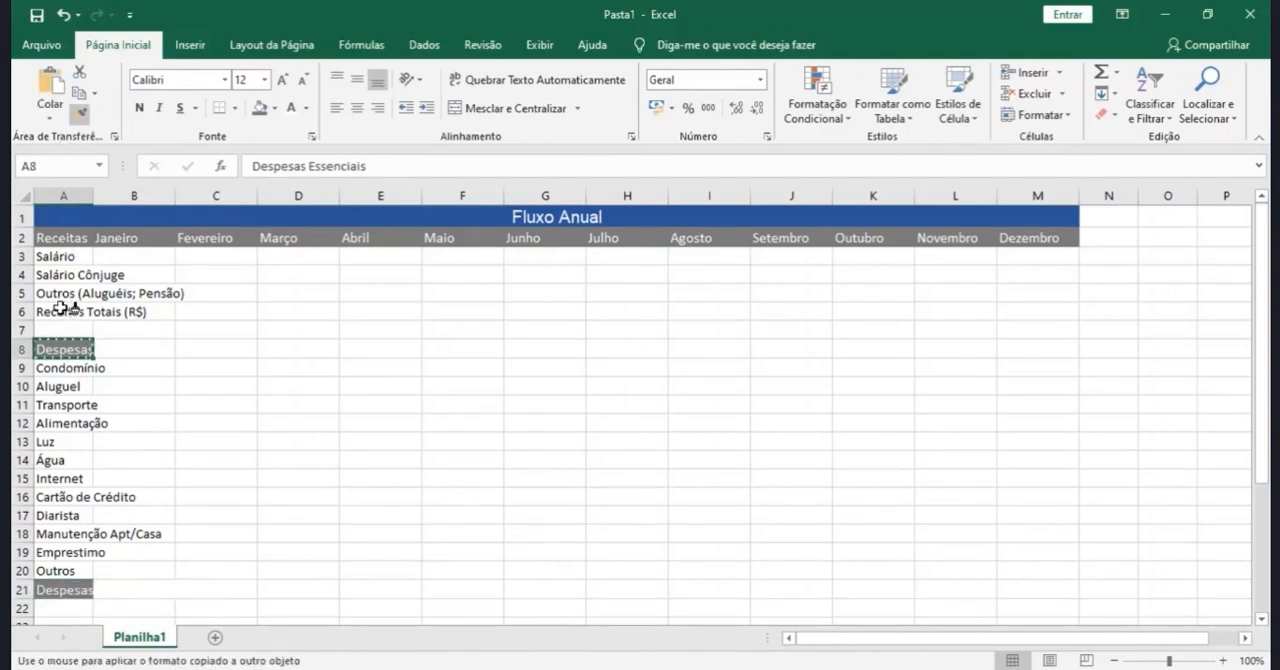
{"action": "left_click", "coordinate": [70, 311]}
- Copy the gray header formatting onto "Despesas Não Essenciais" (A24) and "Despesas Não Essen. Totais (R$)" (A32)
{"action": "scroll", "coordinate": [108, 331], "scroll_direction": "down", "scroll_amount": 2}
{"action": "scroll", "coordinate": [143, 296], "scroll_direction": "up", "scroll_amount": 1}
{"action": "scroll", "coordinate": [143, 296], "scroll_direction": "down", "scroll_amount": 3}
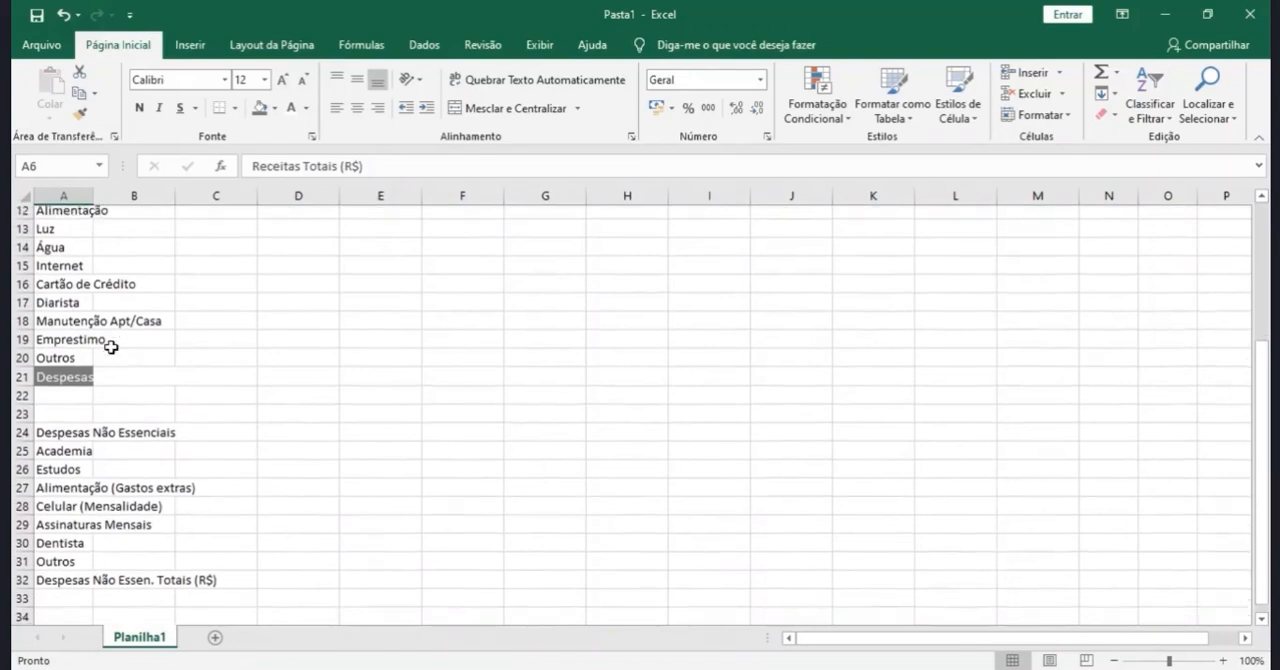
{"action": "left_click", "coordinate": [88, 362]}
{"action": "left_click", "coordinate": [80, 115]}
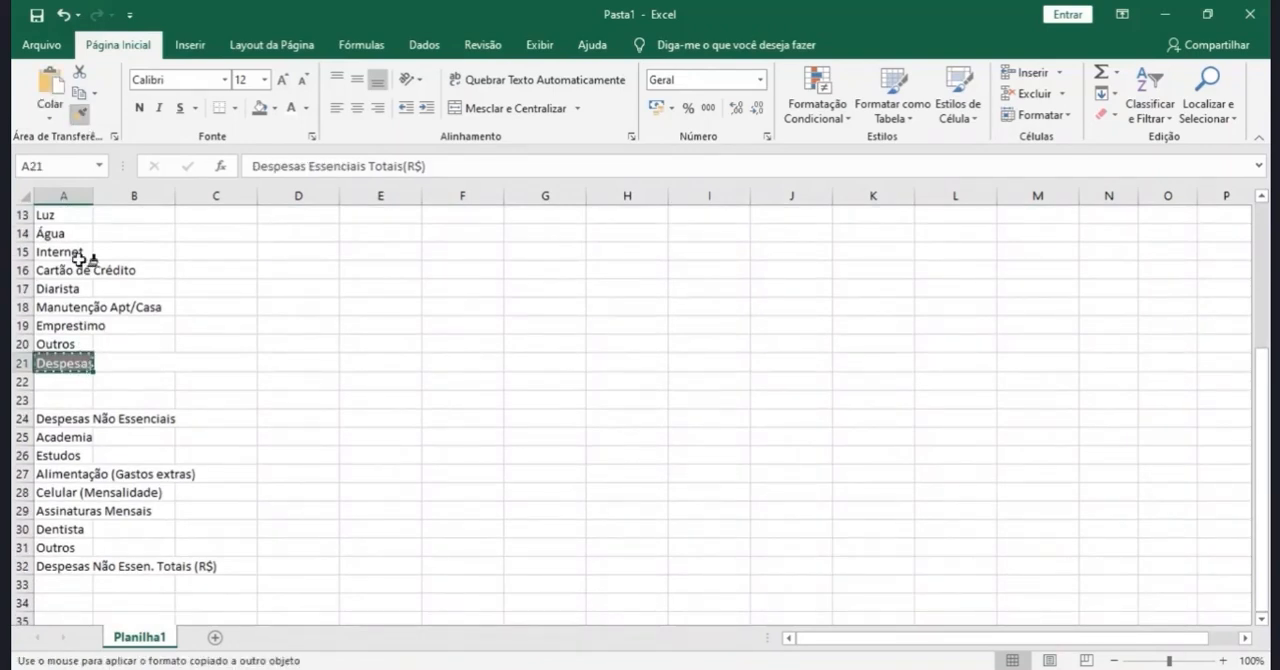
{"action": "left_click", "coordinate": [71, 417]}
{"action": "left_click", "coordinate": [80, 115]}
{"action": "left_click", "coordinate": [60, 567]}
- Set the font of column A to Calibri Light and fit the column's width to its longest entry
{"action": "scroll", "coordinate": [60, 567], "scroll_direction": "up", "scroll_amount": 4}
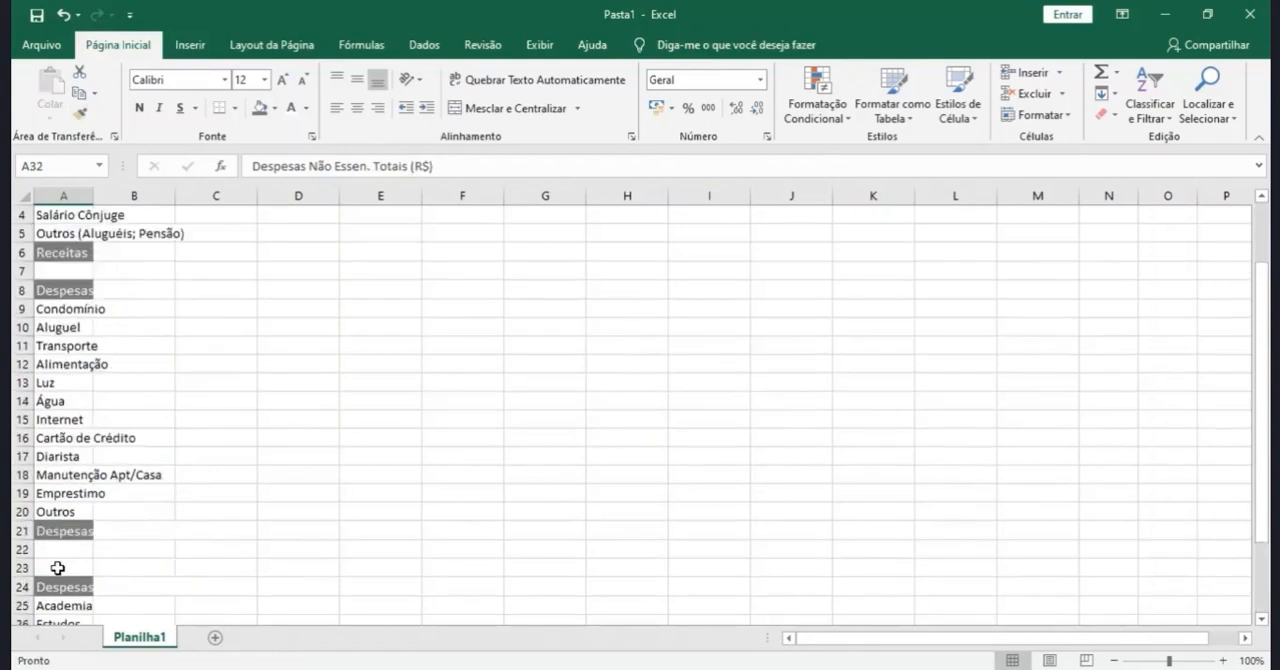
{"action": "left_click", "coordinate": [65, 197]}
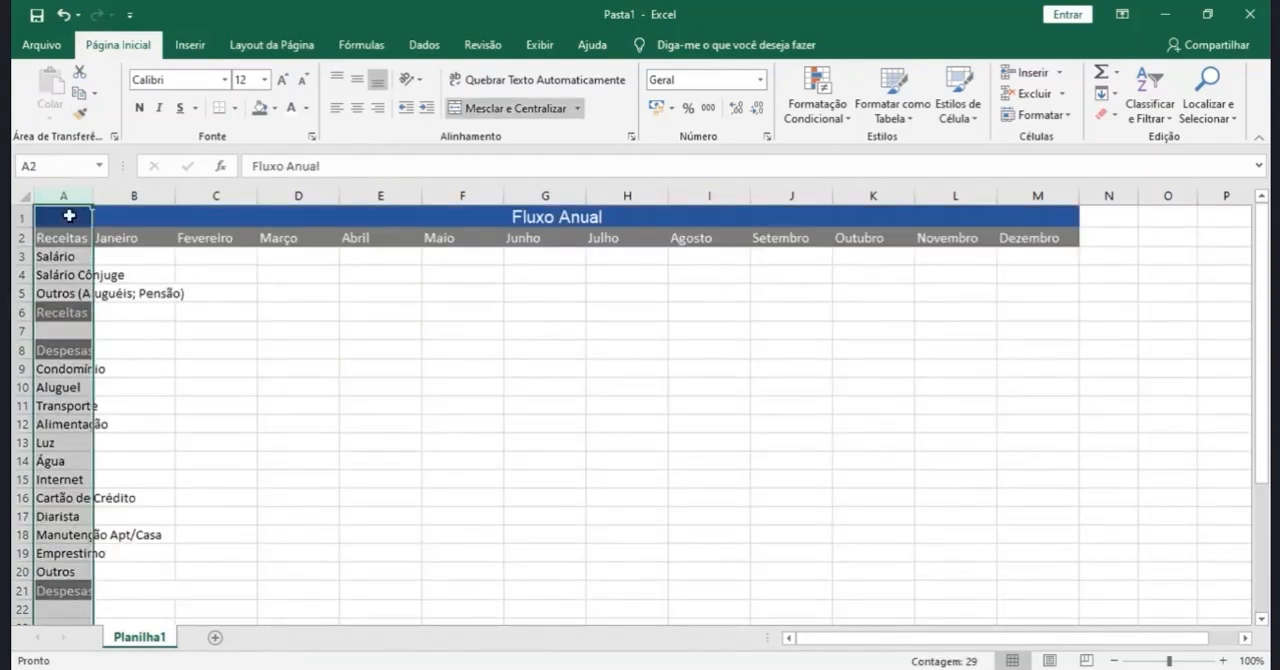
{"action": "left_click", "coordinate": [196, 84]}
{"action": "type", "text": "Calibri Light"}
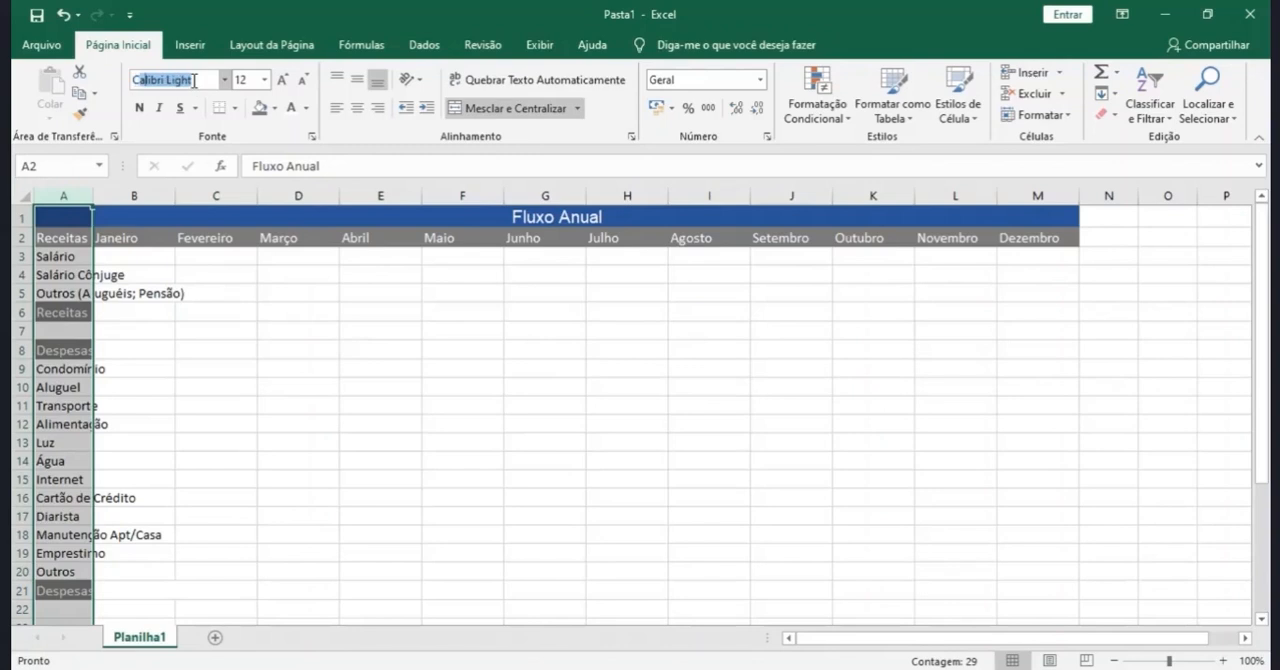
{"action": "key", "text": "Return"}
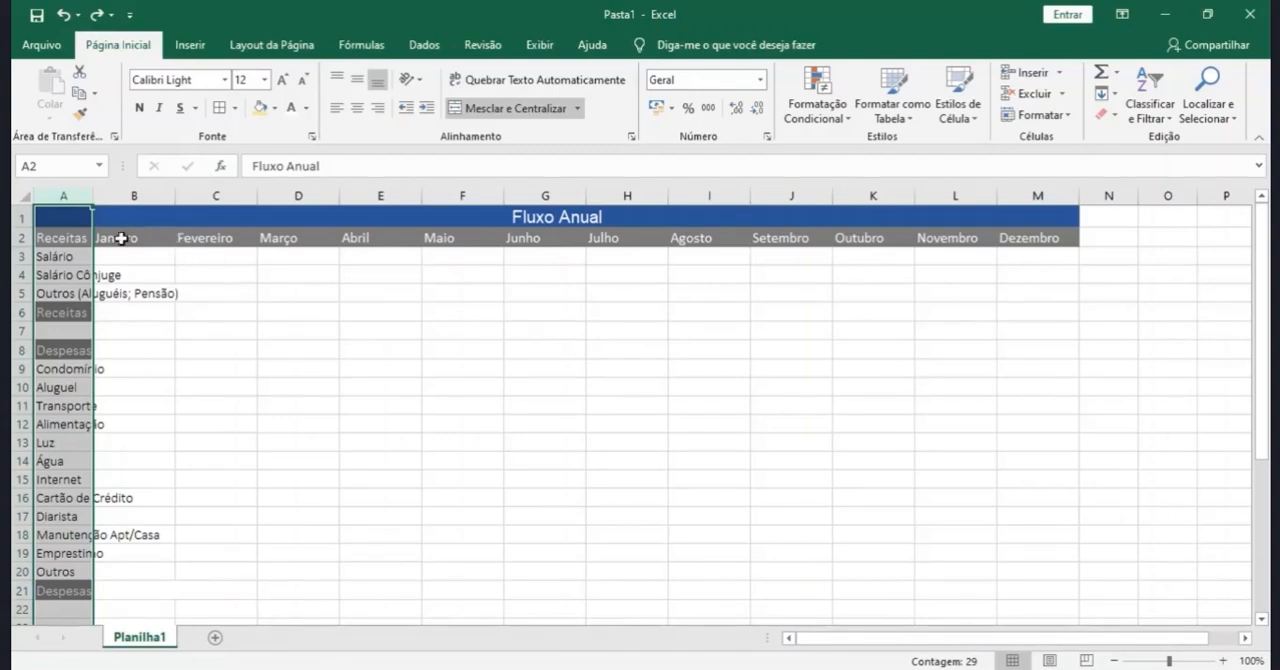
{"action": "left_click_drag", "start_coordinate": [96, 201], "coordinate": [132, 206]}
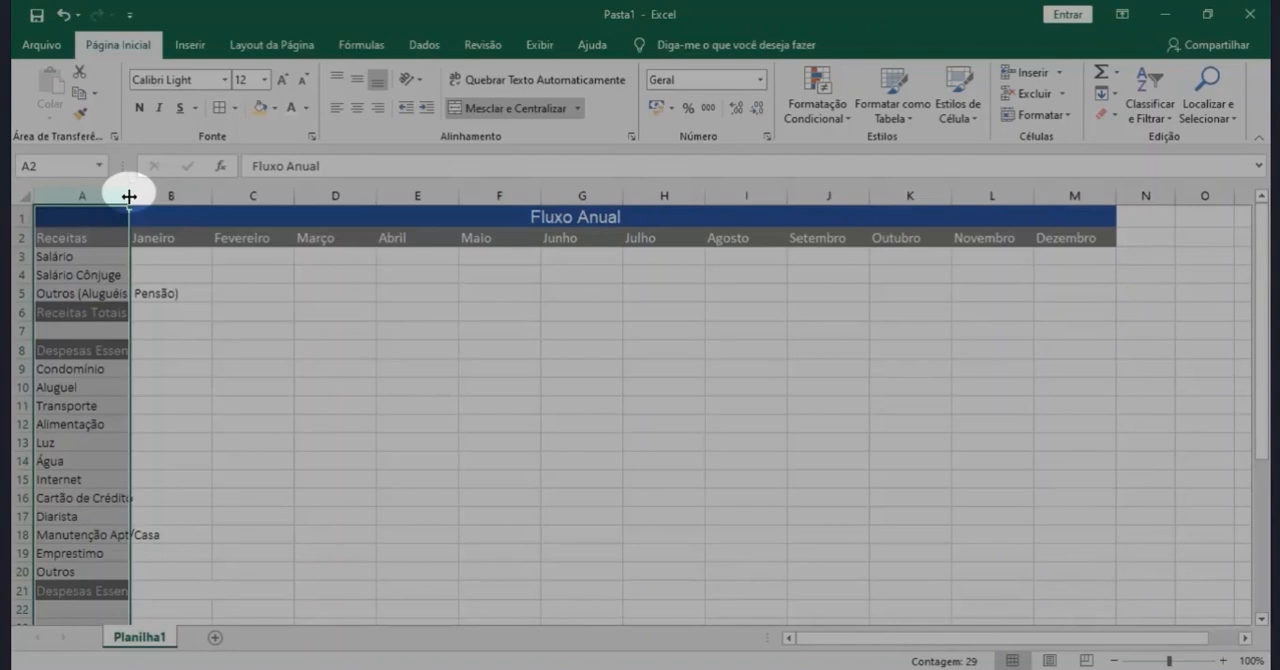
{"action": "double_click", "coordinate": [129, 196]}
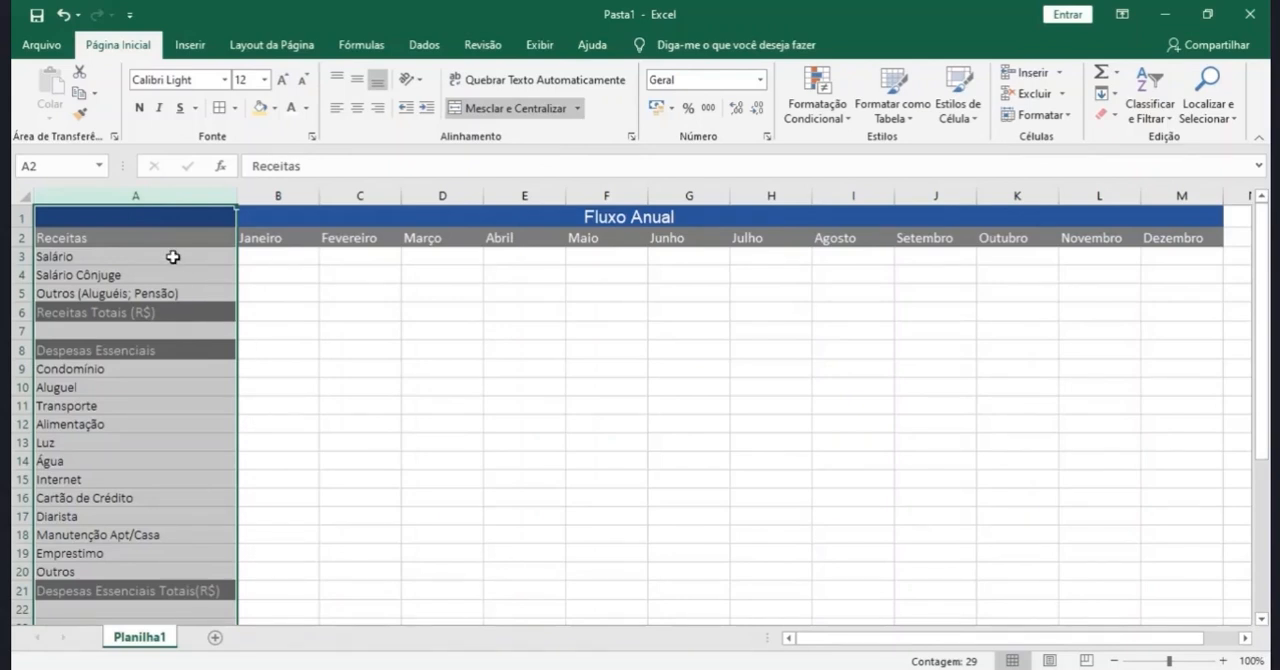
{"action": "left_click_drag", "start_coordinate": [143, 260], "coordinate": [1164, 299]}
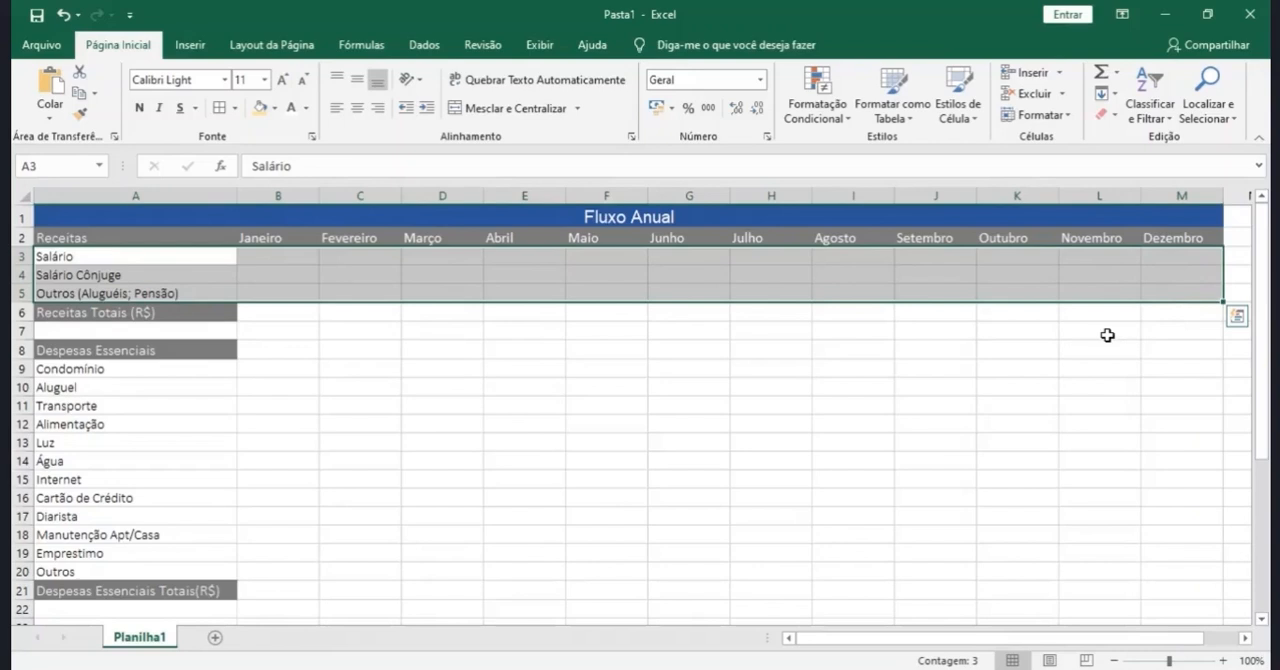
{"action": "left_click_drag", "start_coordinate": [184, 373], "coordinate": [1154, 576]}
{"action": "left_click_drag", "start_coordinate": [1156, 579], "coordinate": [1156, 579]}
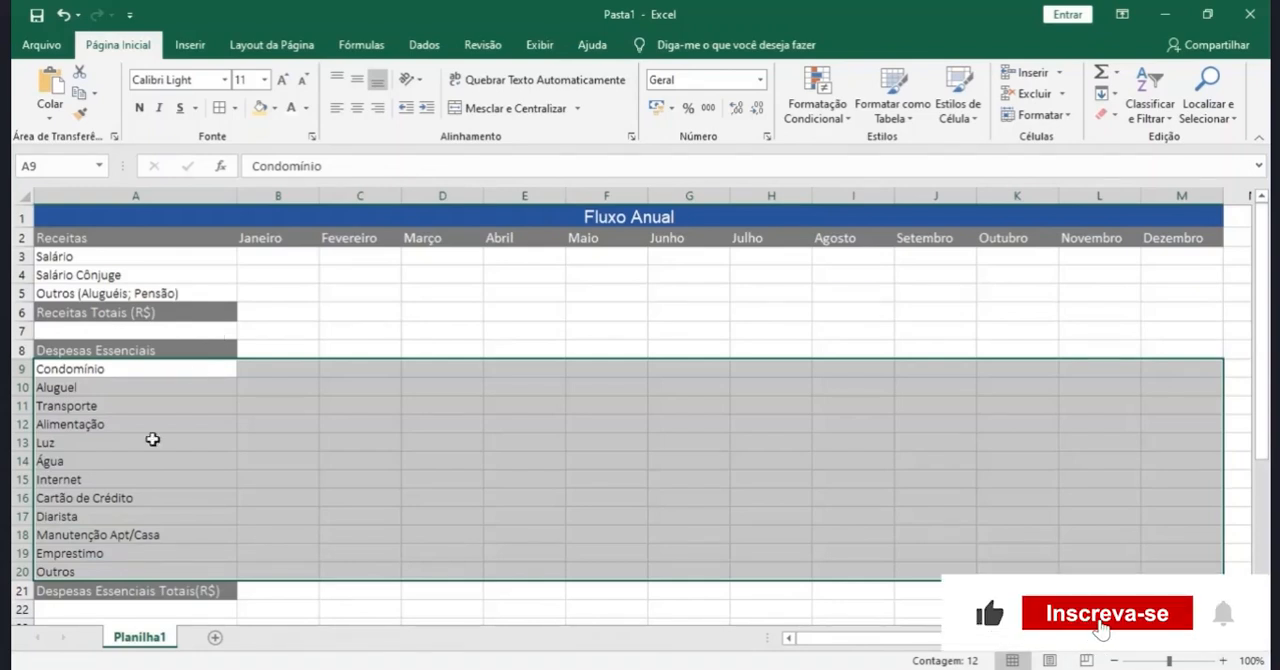
- Apply gray top, inner horizontal and bottom borders to the item rows A3:M5, A9:M20 and A25:M31 together
{"action": "left_click", "coordinate": [128, 255]}
{"action": "left_click_drag", "start_coordinate": [238, 270], "coordinate": [1165, 293]}
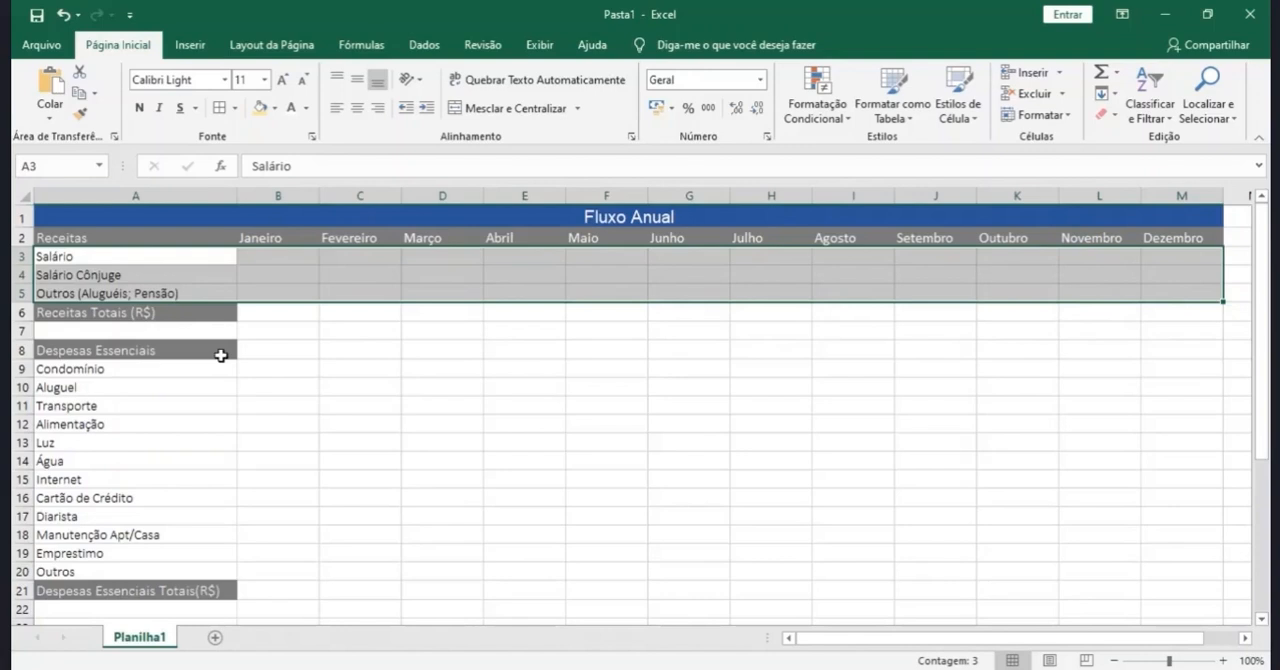
{"action": "left_click_drag", "start_coordinate": [163, 369], "coordinate": [1178, 573]}
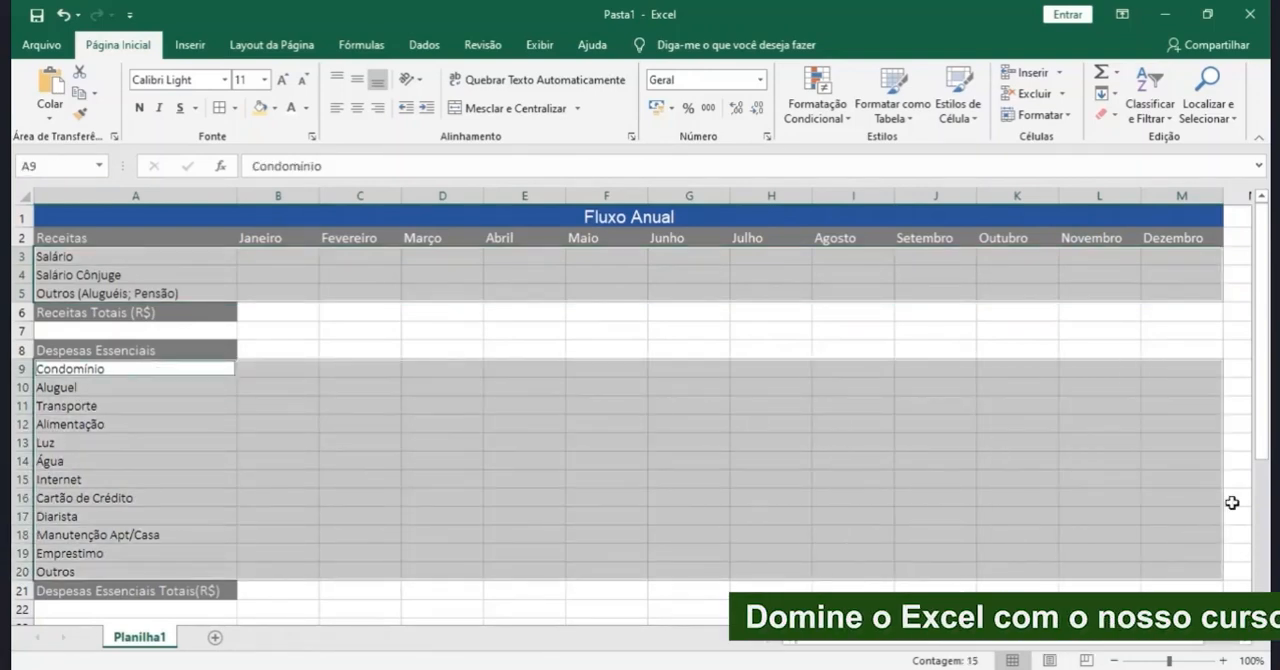
{"action": "left_click_drag", "start_coordinate": [1262, 470], "coordinate": [1262, 565]}
{"action": "left_click_drag", "start_coordinate": [99, 443], "coordinate": [1178, 549]}
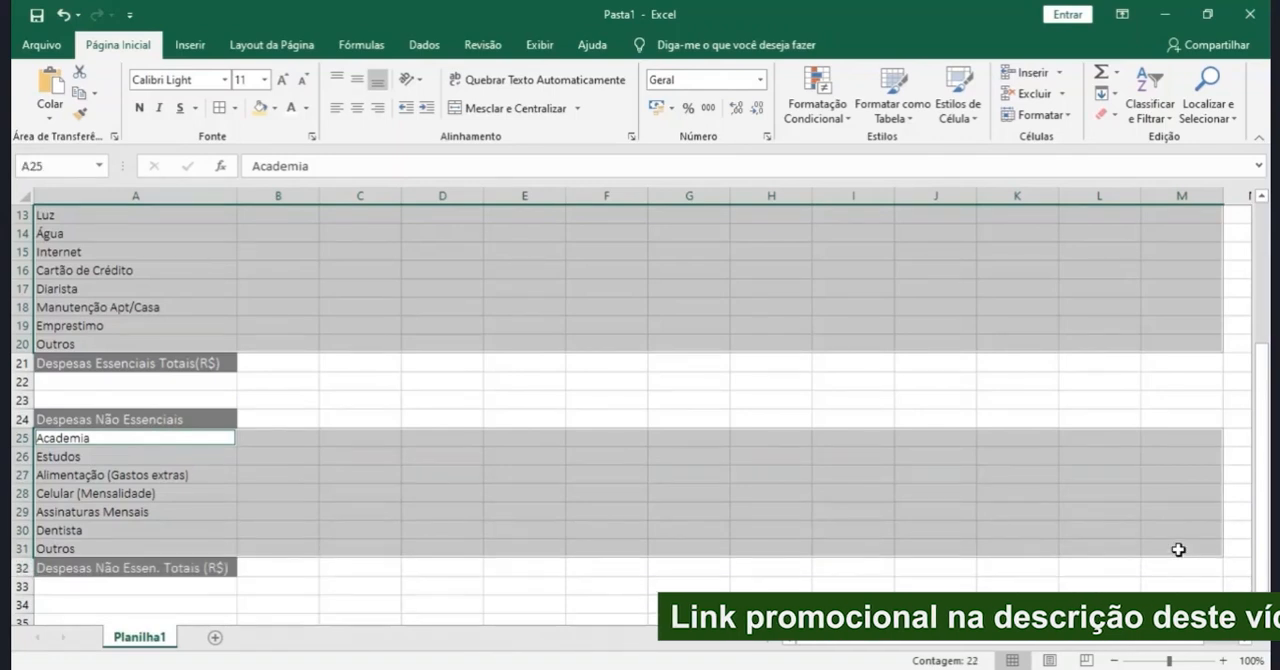
{"action": "left_click", "coordinate": [235, 108]}
{"action": "left_click", "coordinate": [285, 572]}
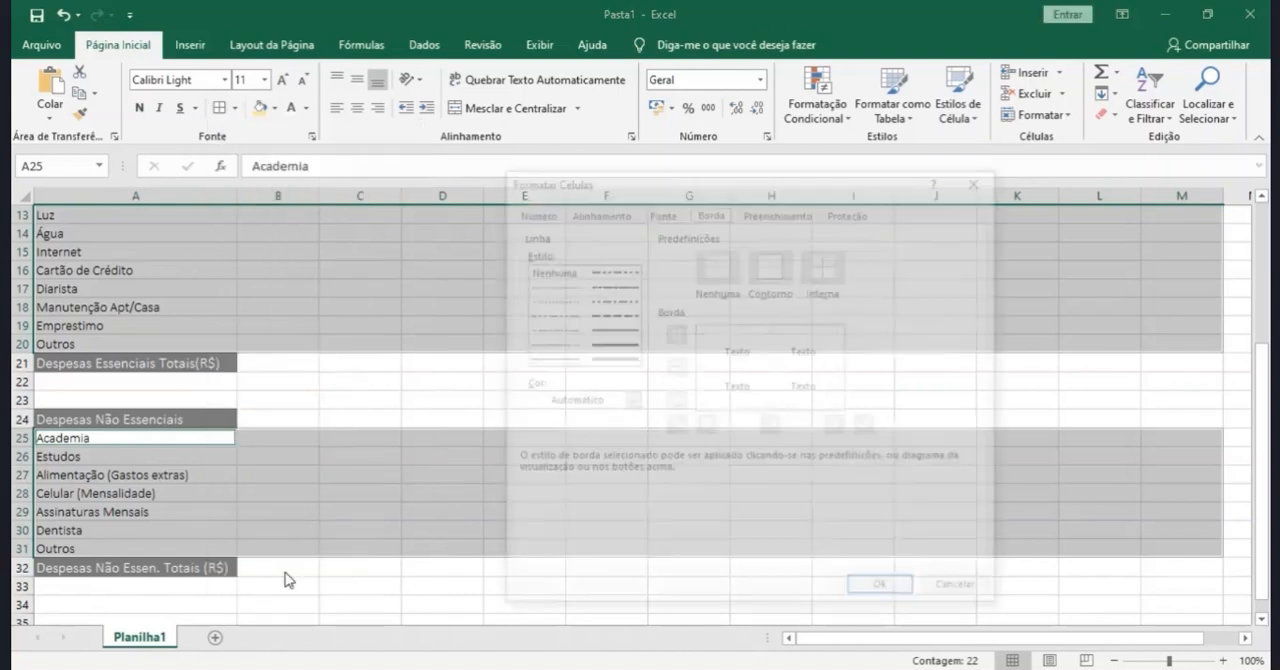
{"action": "left_click", "coordinate": [629, 400]}
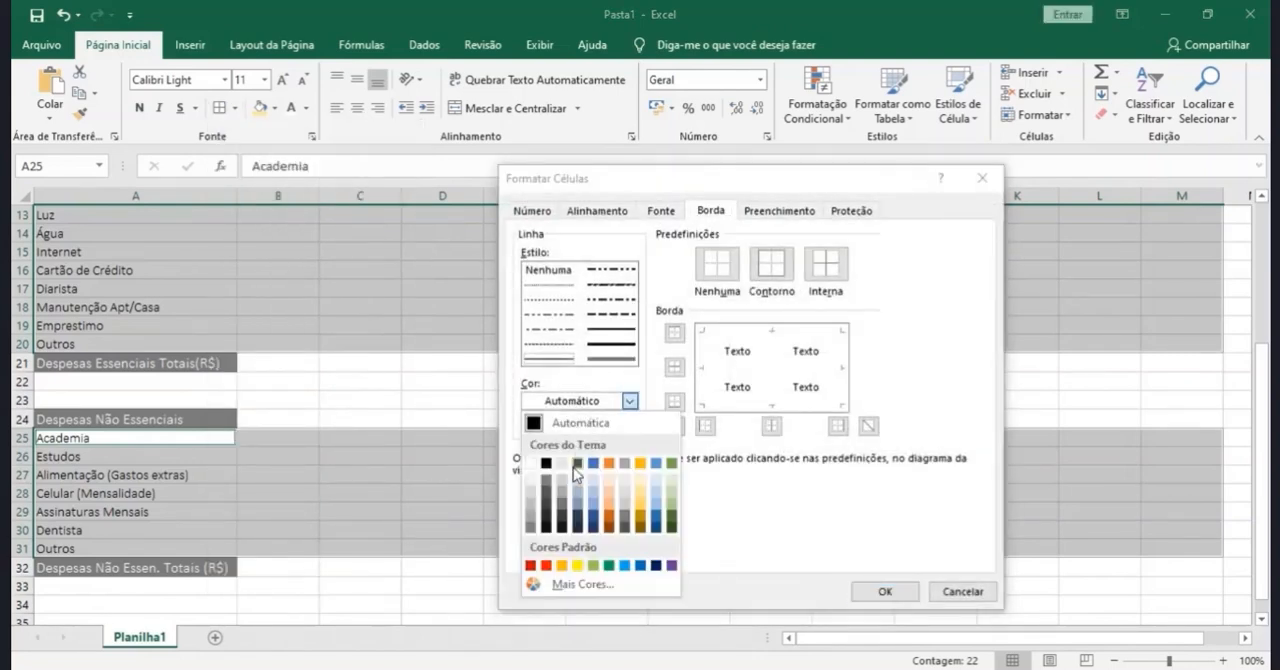
{"action": "left_click", "coordinate": [564, 497]}
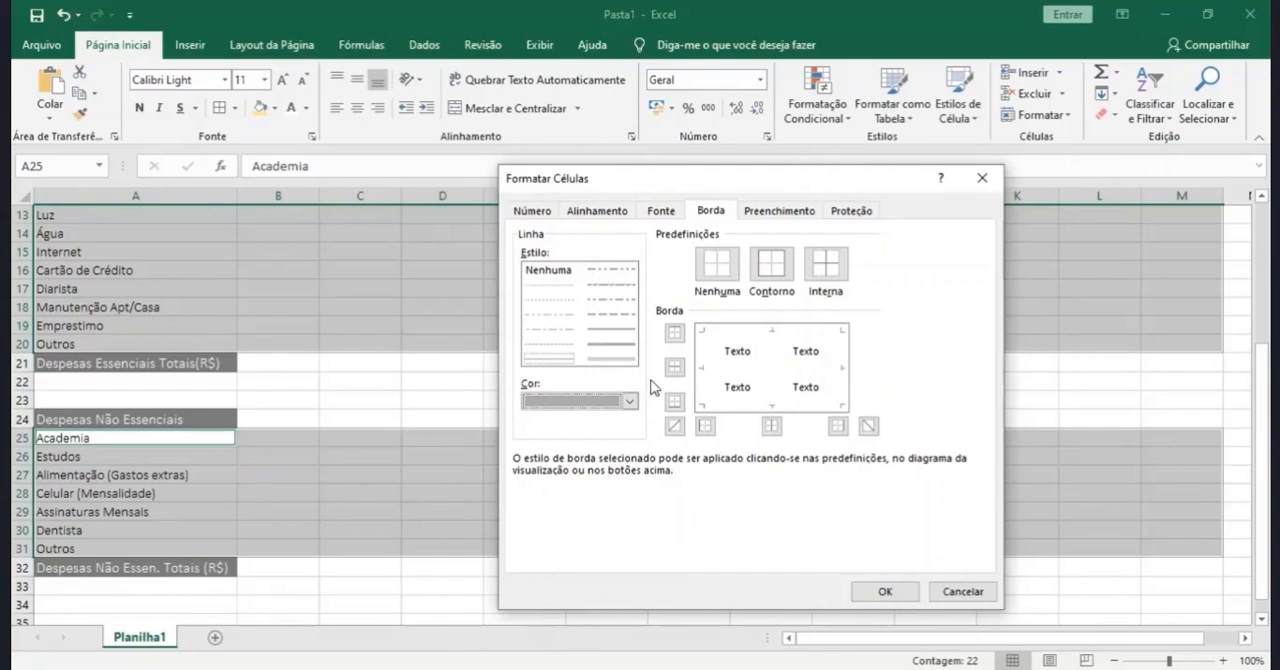
{"action": "left_click", "coordinate": [674, 333]}
{"action": "left_click", "coordinate": [674, 369]}
{"action": "left_click", "coordinate": [674, 401]}
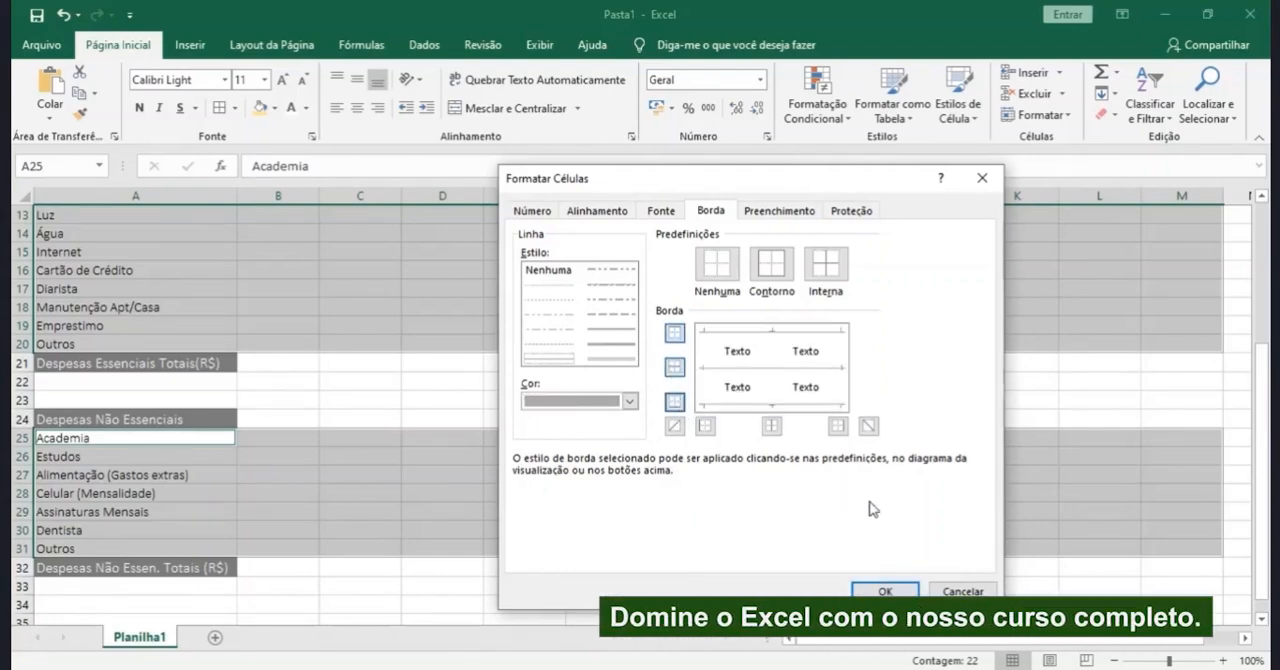
{"action": "left_click", "coordinate": [885, 590]}
{"action": "scroll", "coordinate": [590, 390], "scroll_direction": "up", "scroll_amount": 4}
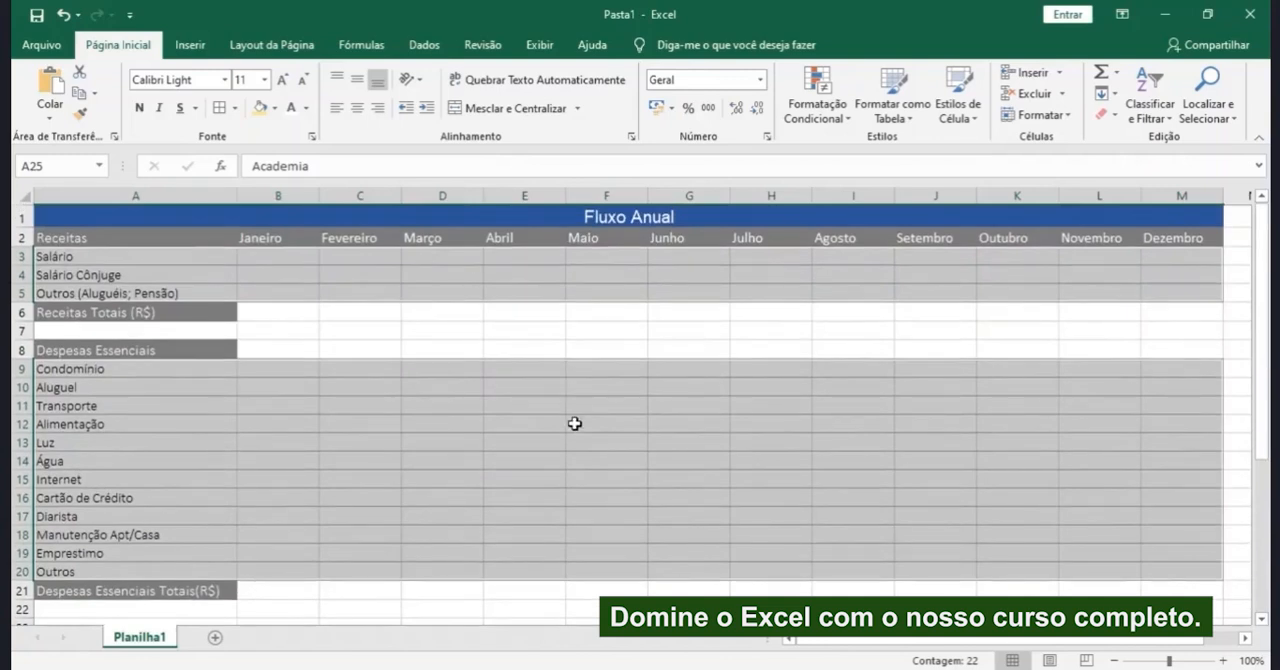
{"action": "left_click", "coordinate": [542, 500]}
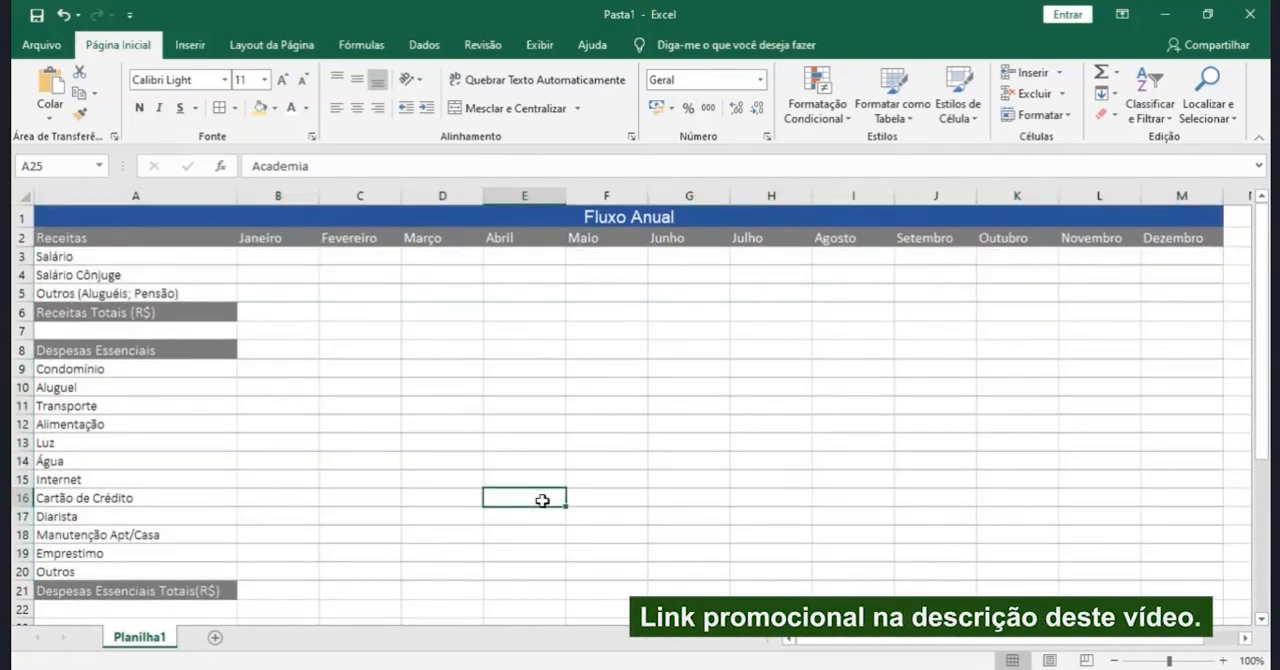